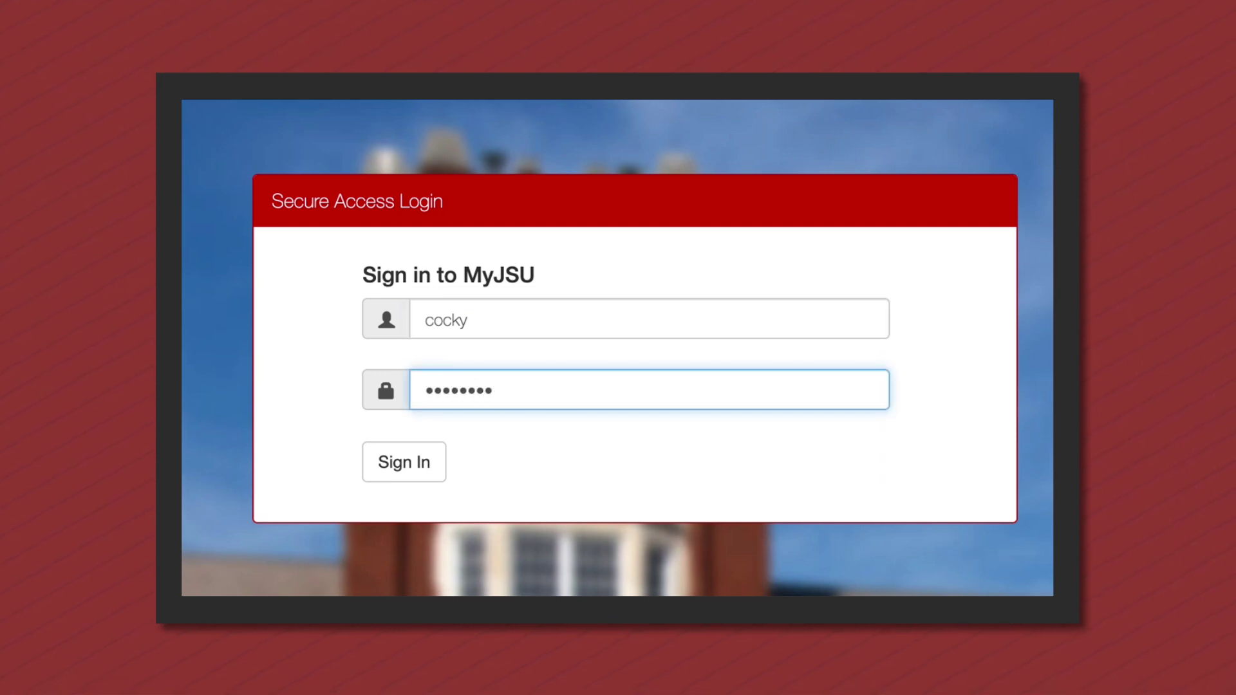
Sign in to MyJSU and open Registration to reach the scheduler's Select Term page
click(413, 471)
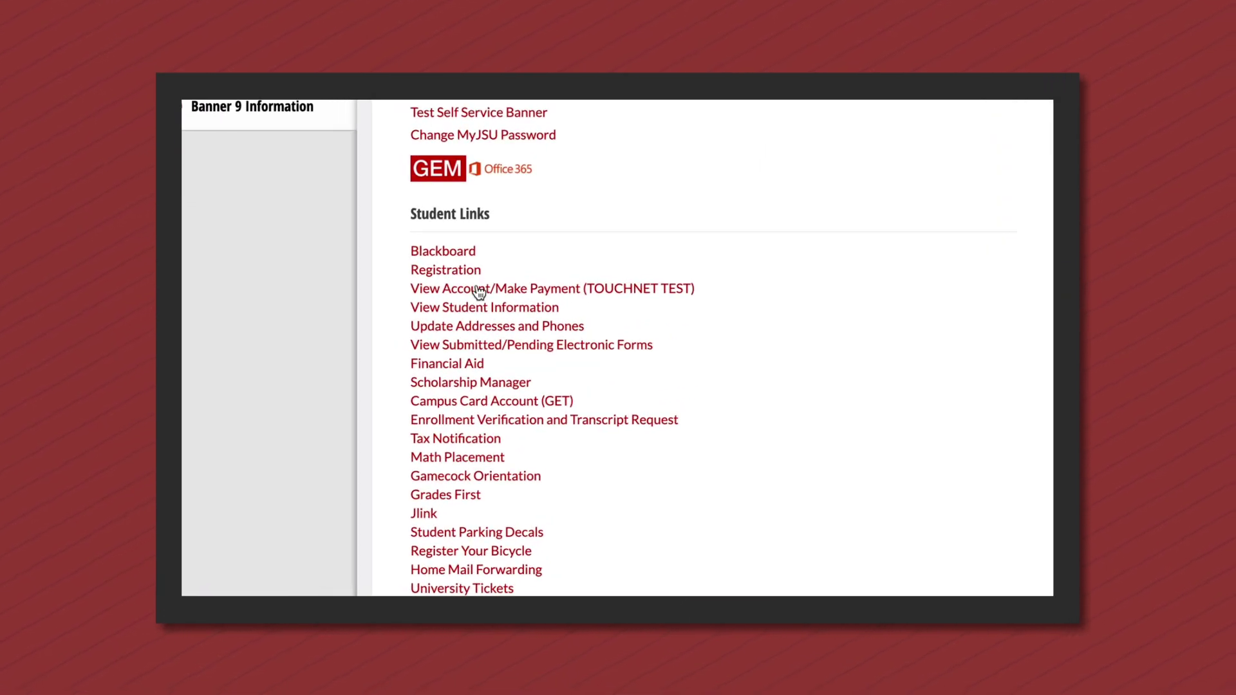
click(446, 271)
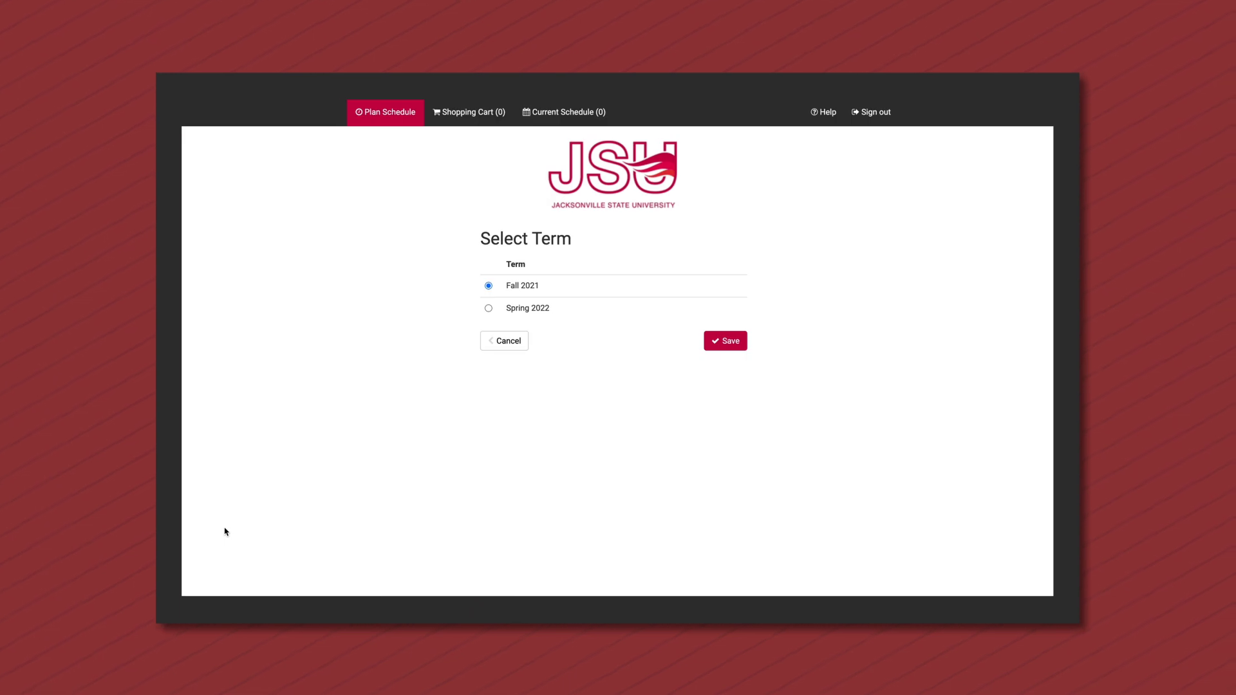
Choose Fall 2021 as the term and limit parts of term to Fall B
click(714, 346)
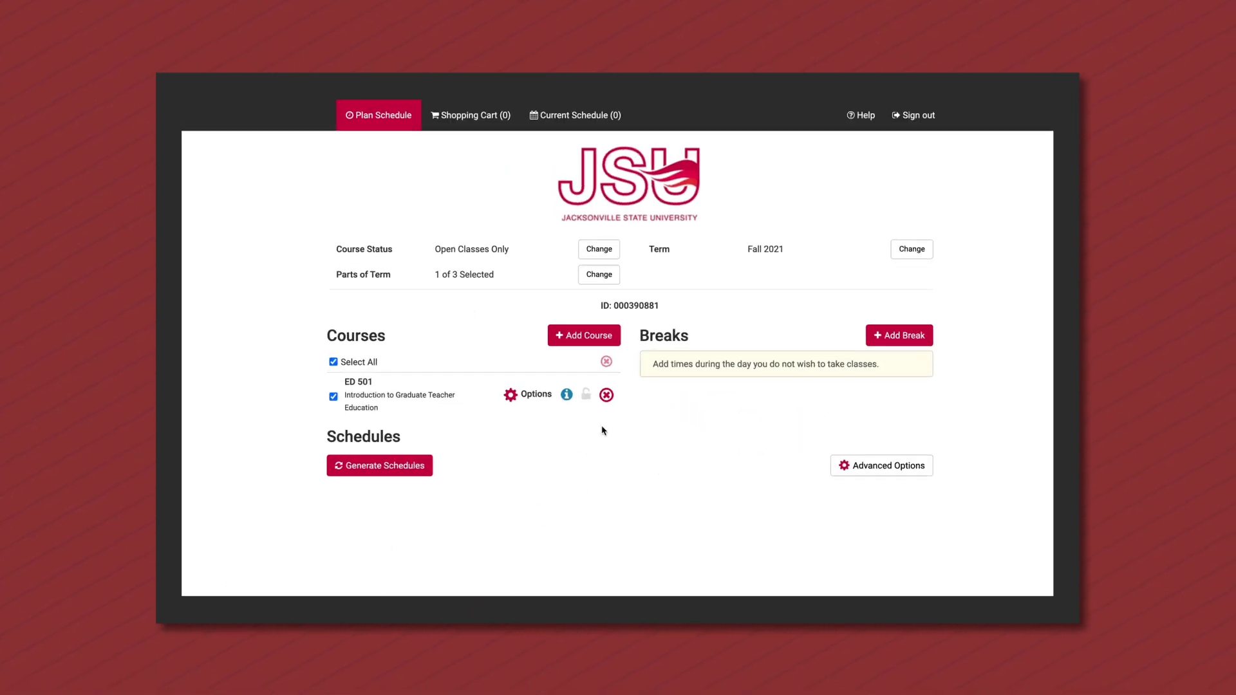
click(585, 258)
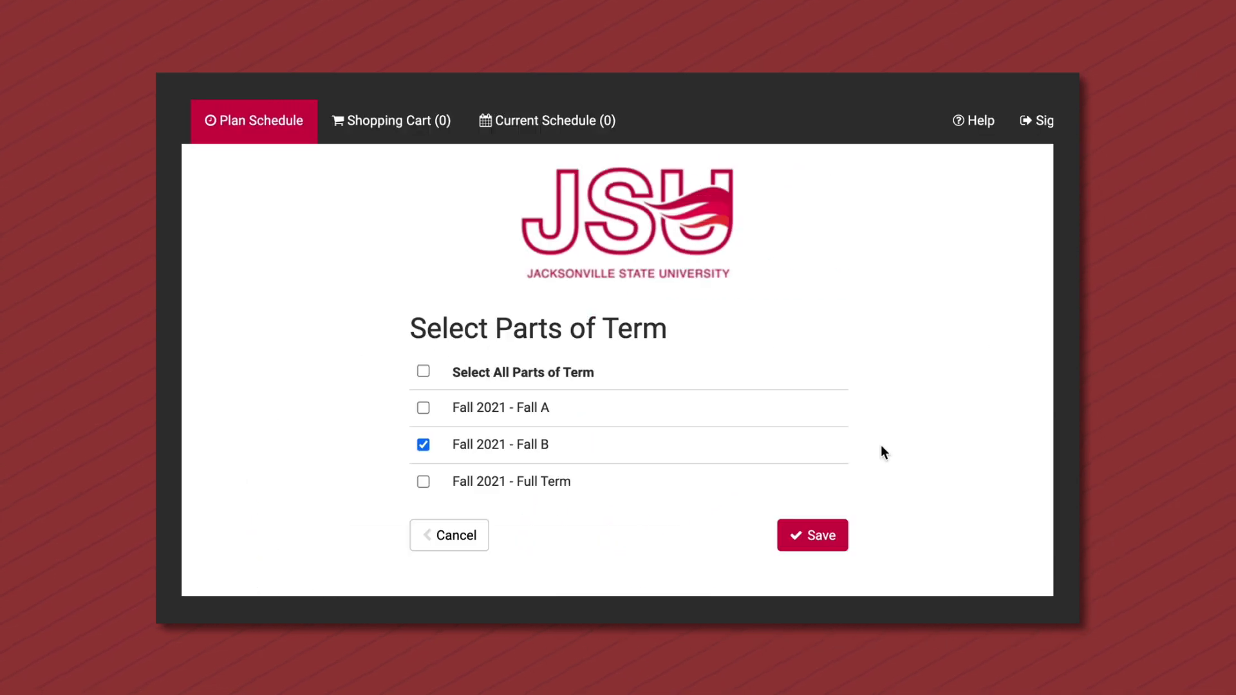
click(818, 520)
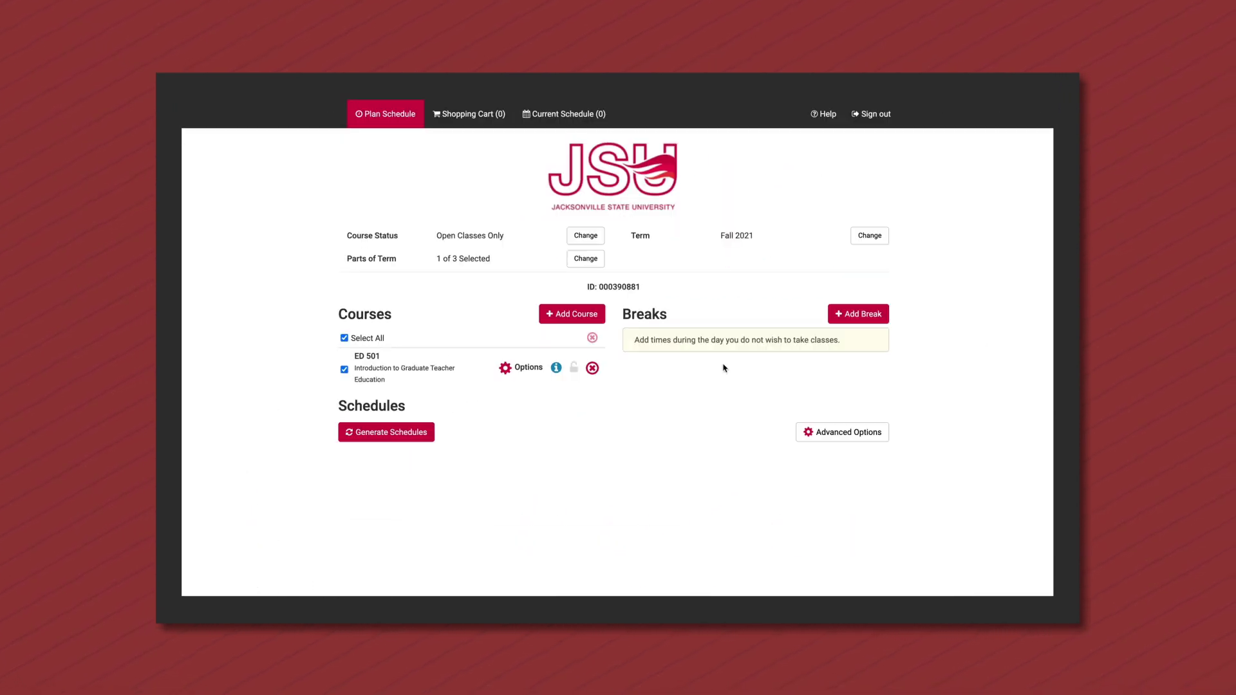
Set the course status filter to Open & Full w/Waitlist Open
click(586, 235)
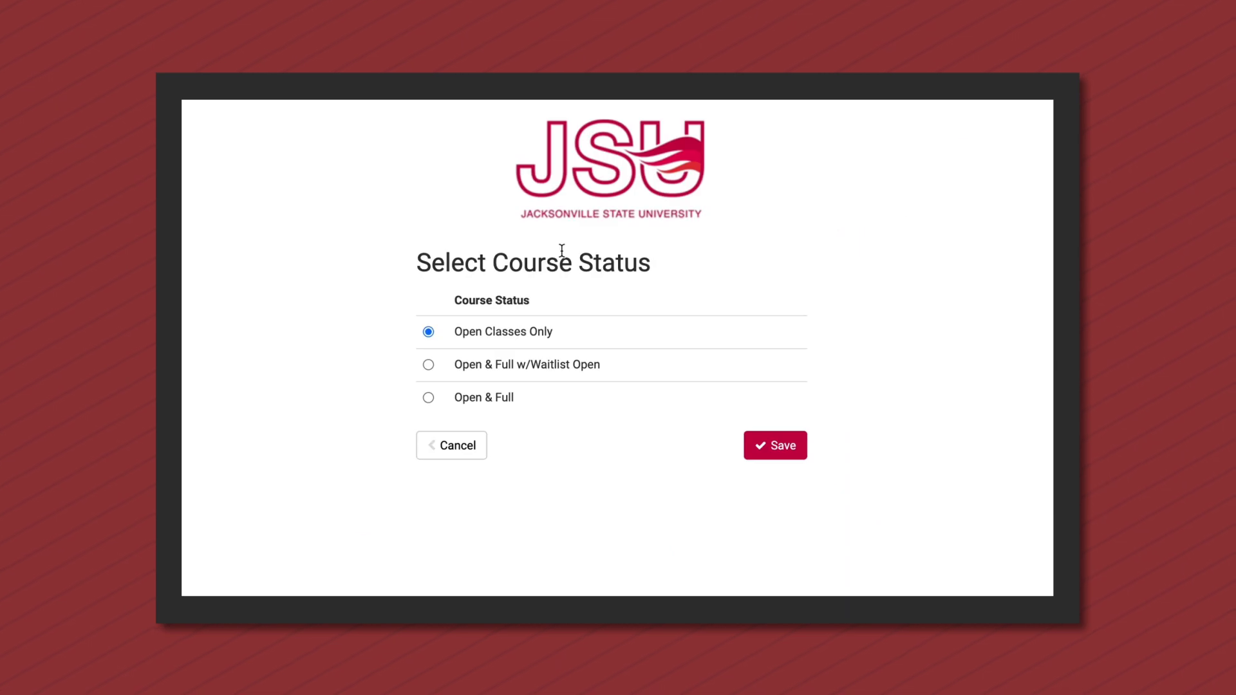
click(428, 365)
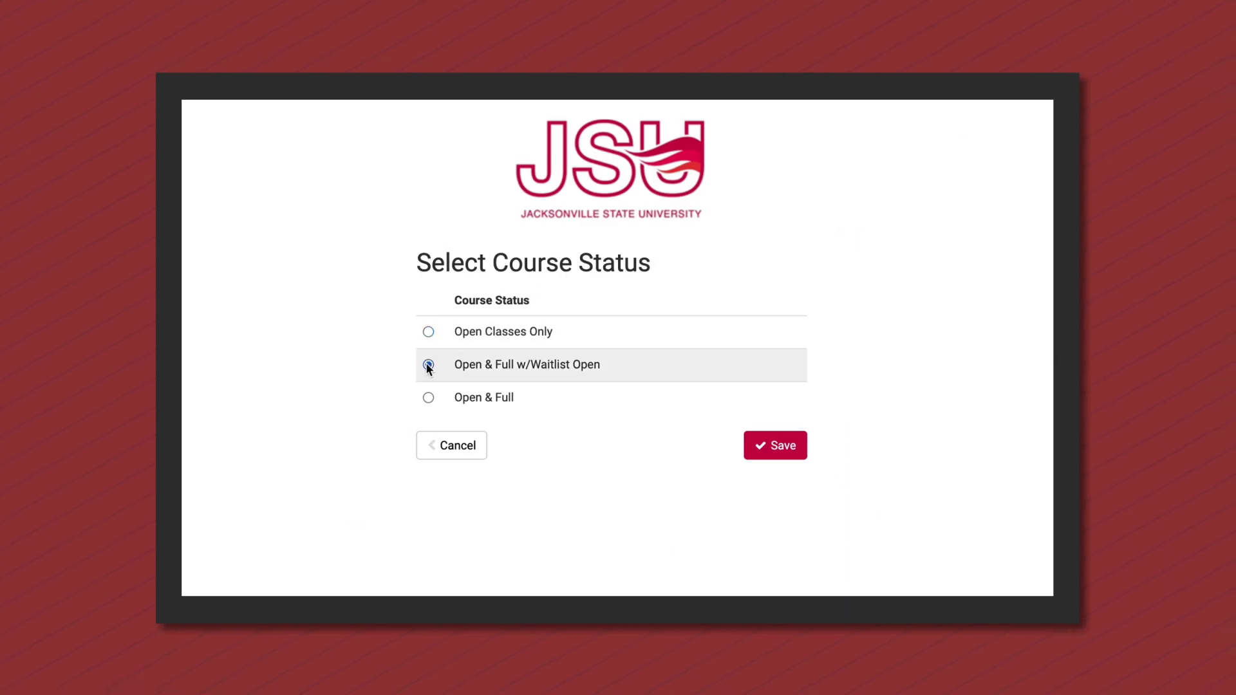
click(748, 444)
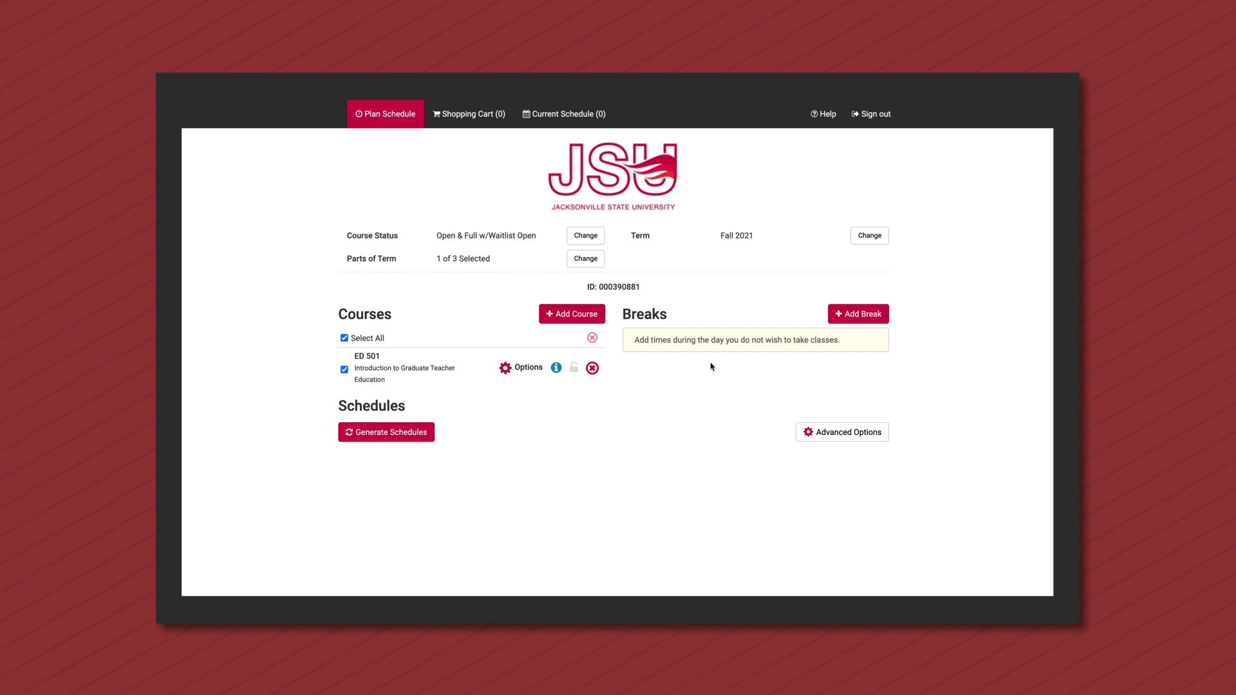
Add English (EH) course 141 Oral Communication to the course list by subject
click(571, 314)
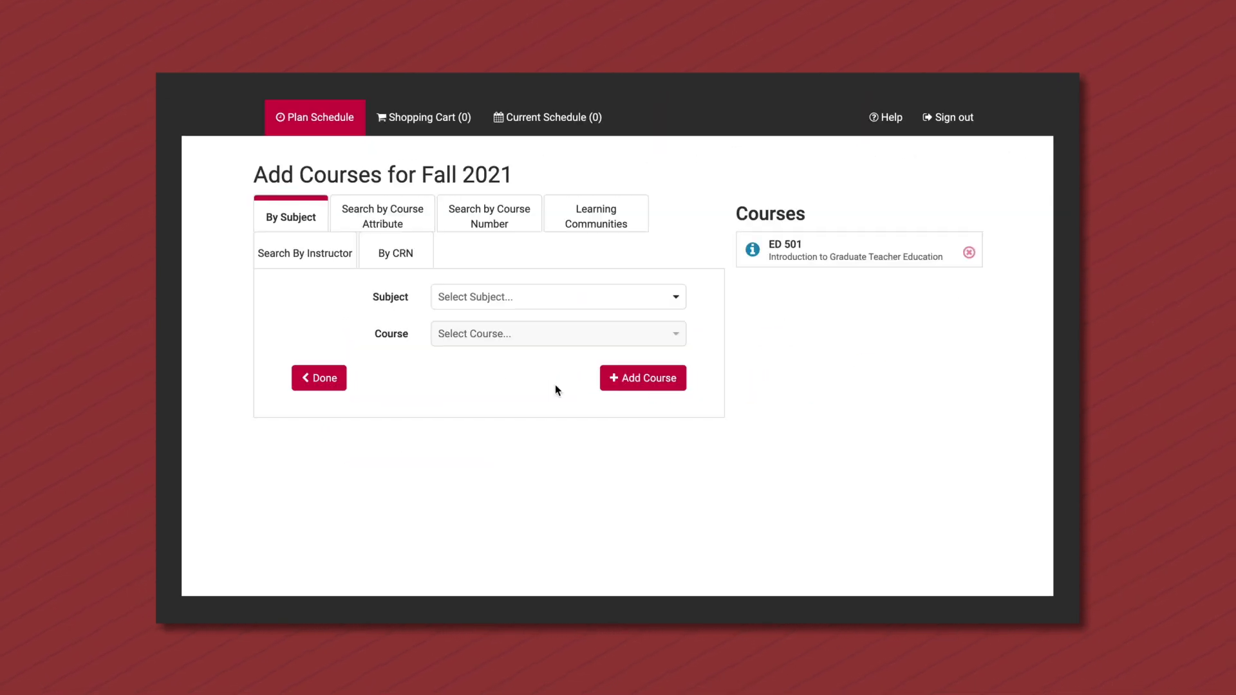
click(544, 302)
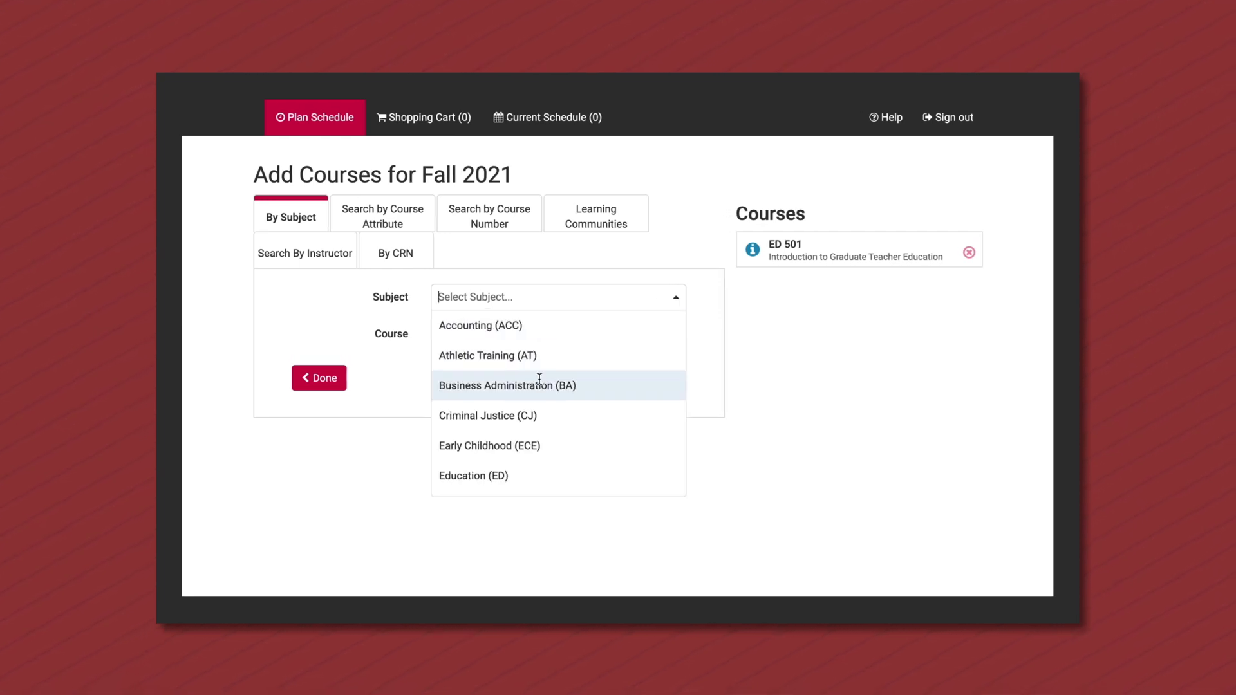
scroll(541, 379, down, 3)
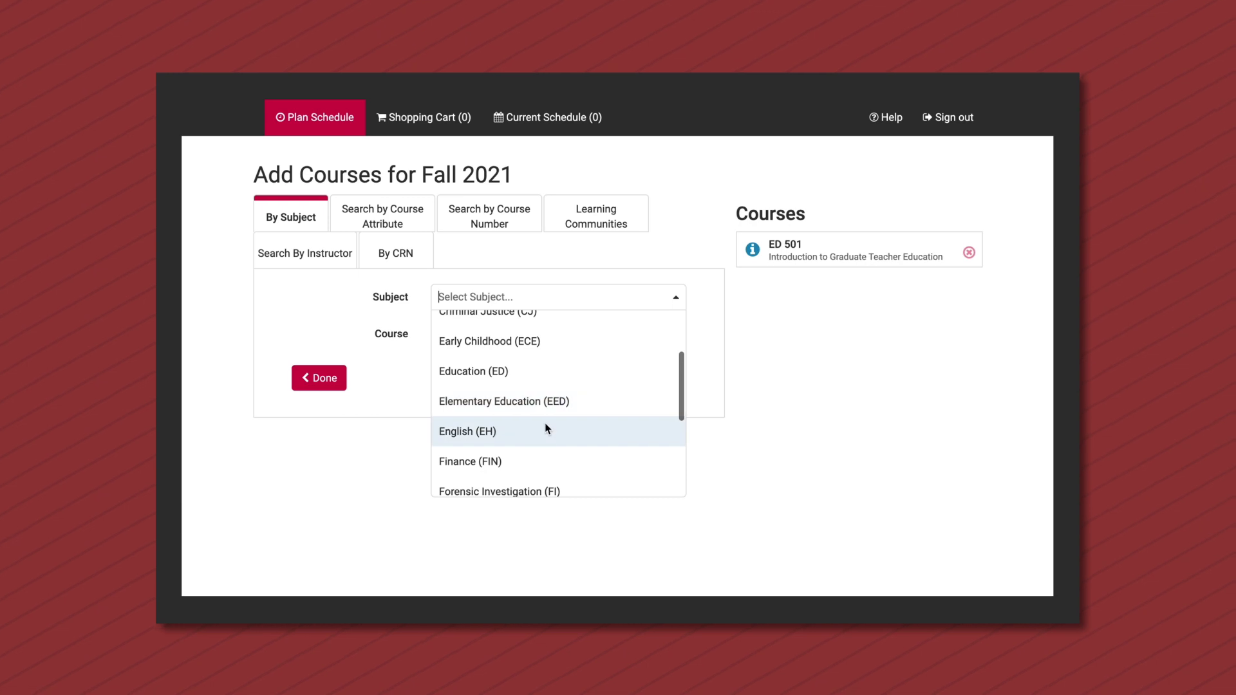
click(547, 428)
click(535, 338)
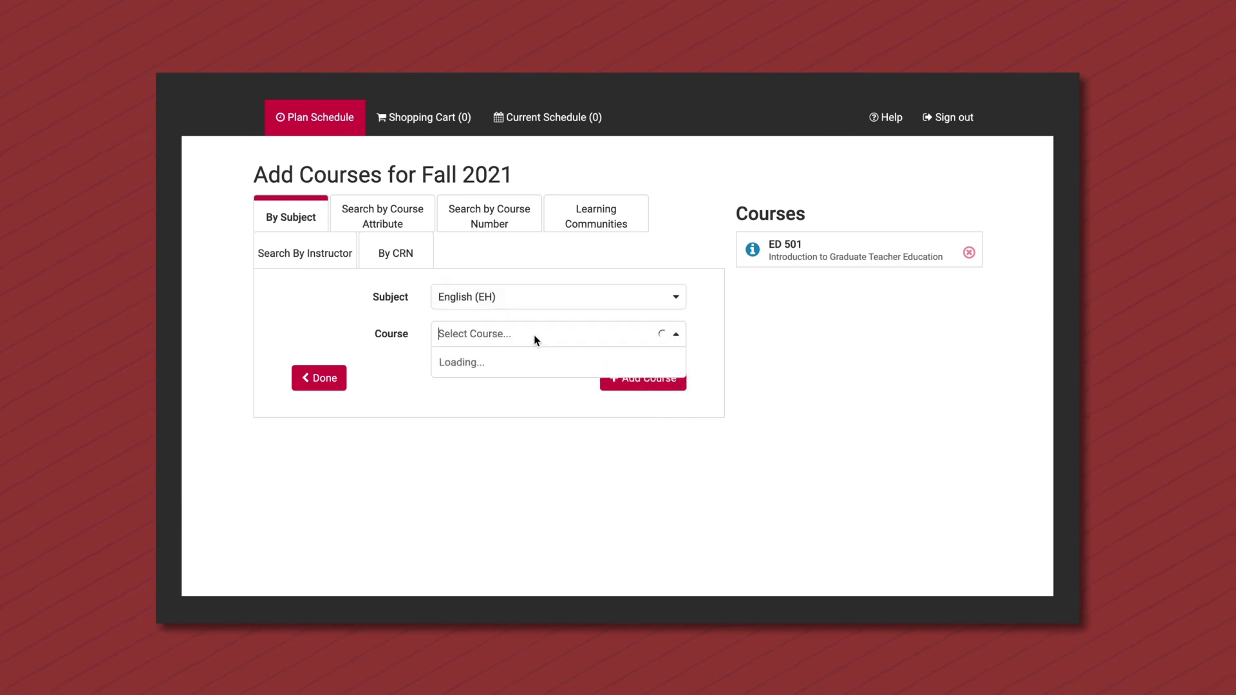
click(523, 361)
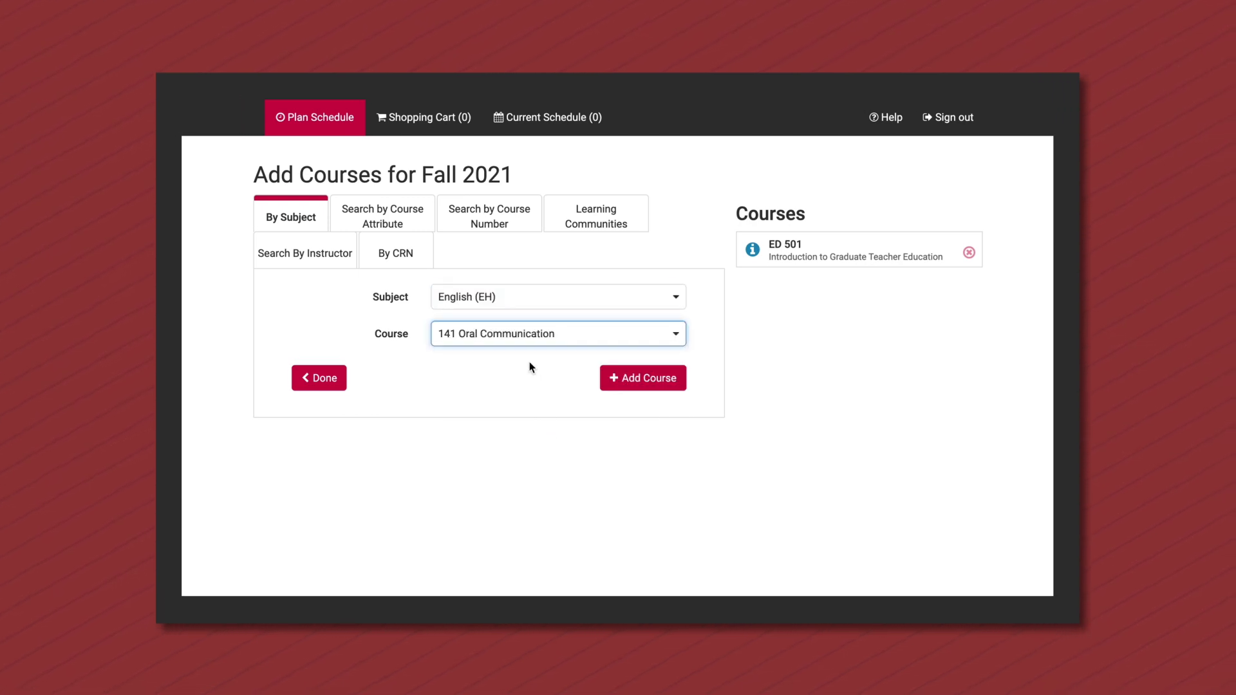
click(615, 518)
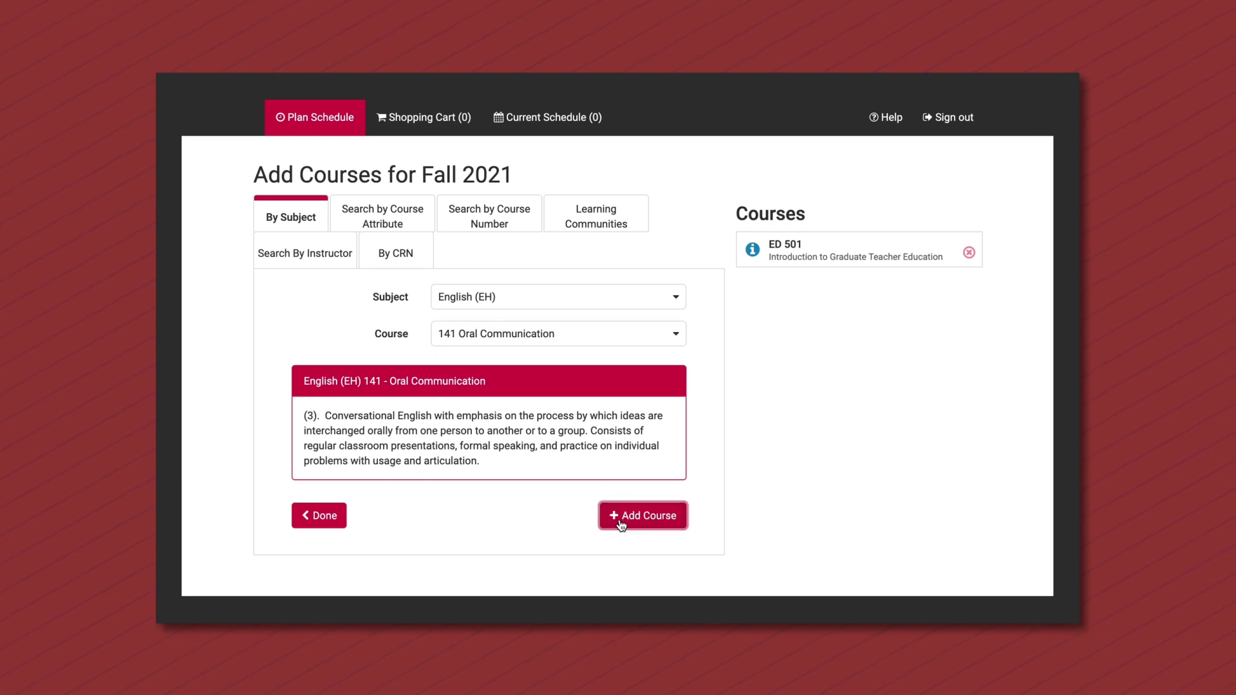
click(331, 258)
Search for the instructor by name and add their EH 408 Theory of Composition course
click(546, 295)
text(andre)
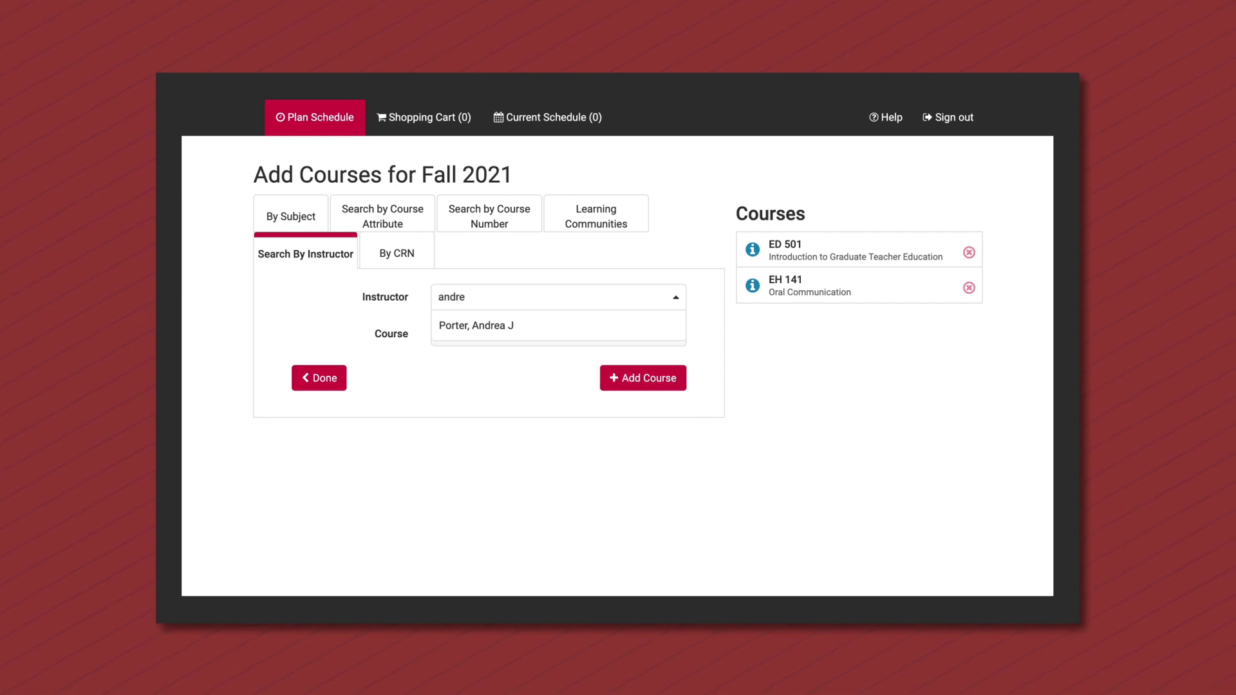
click(627, 322)
click(549, 330)
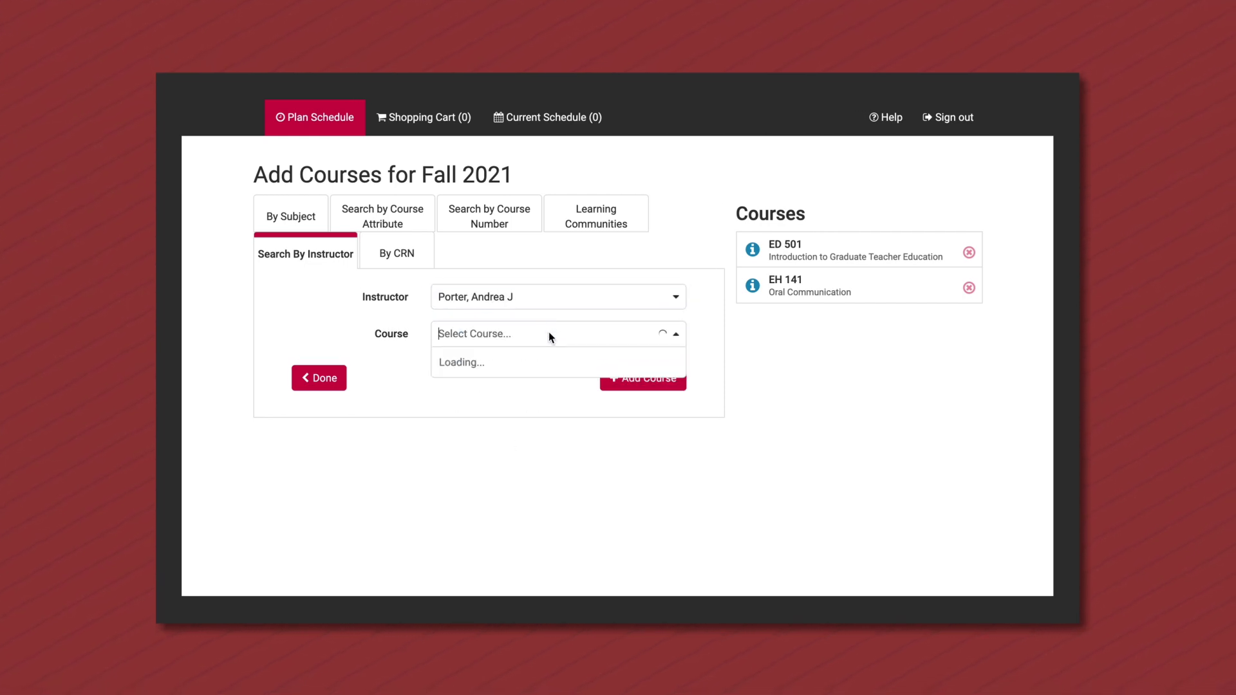
click(544, 386)
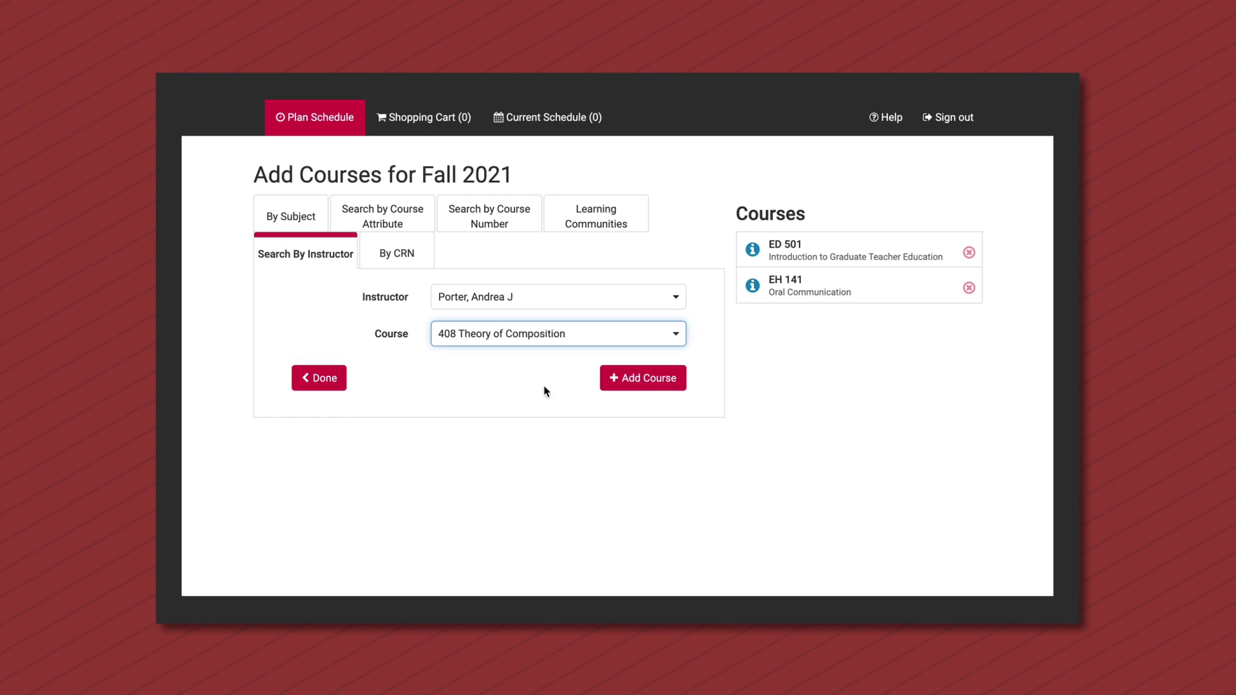
click(664, 509)
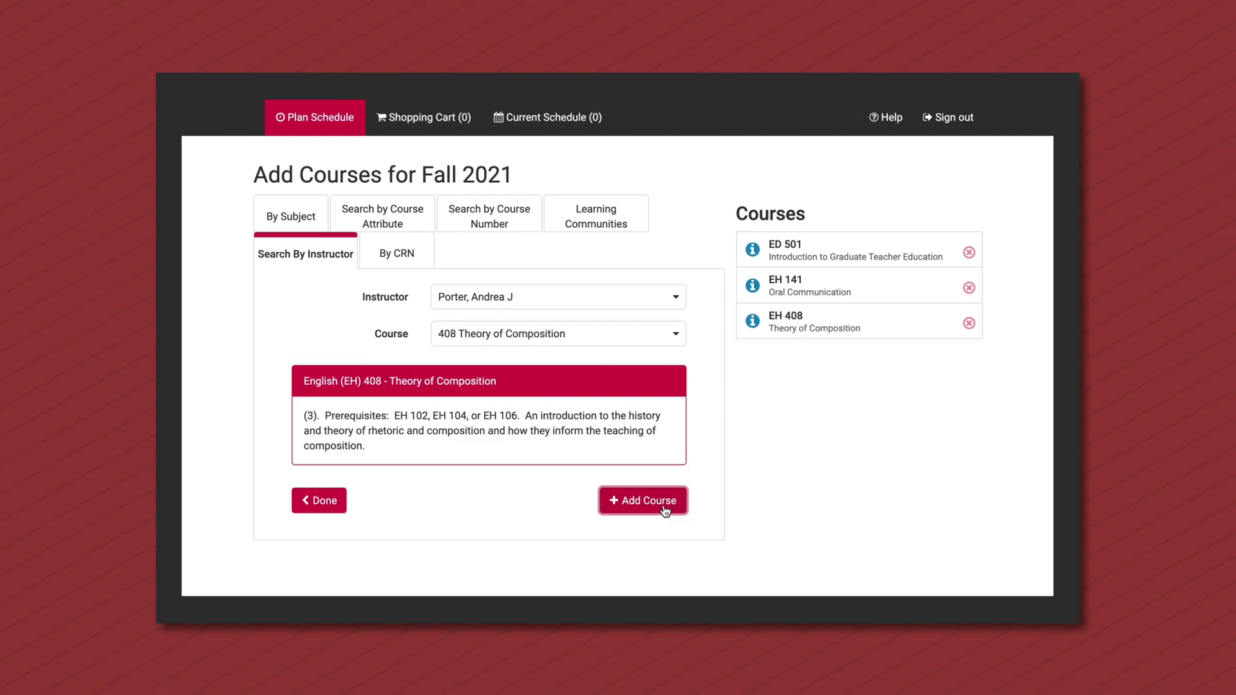
click(419, 261)
Add HPE 113 Mountain Biking by CRN 14179 and return to the four-course plan
click(477, 298)
text(14179)
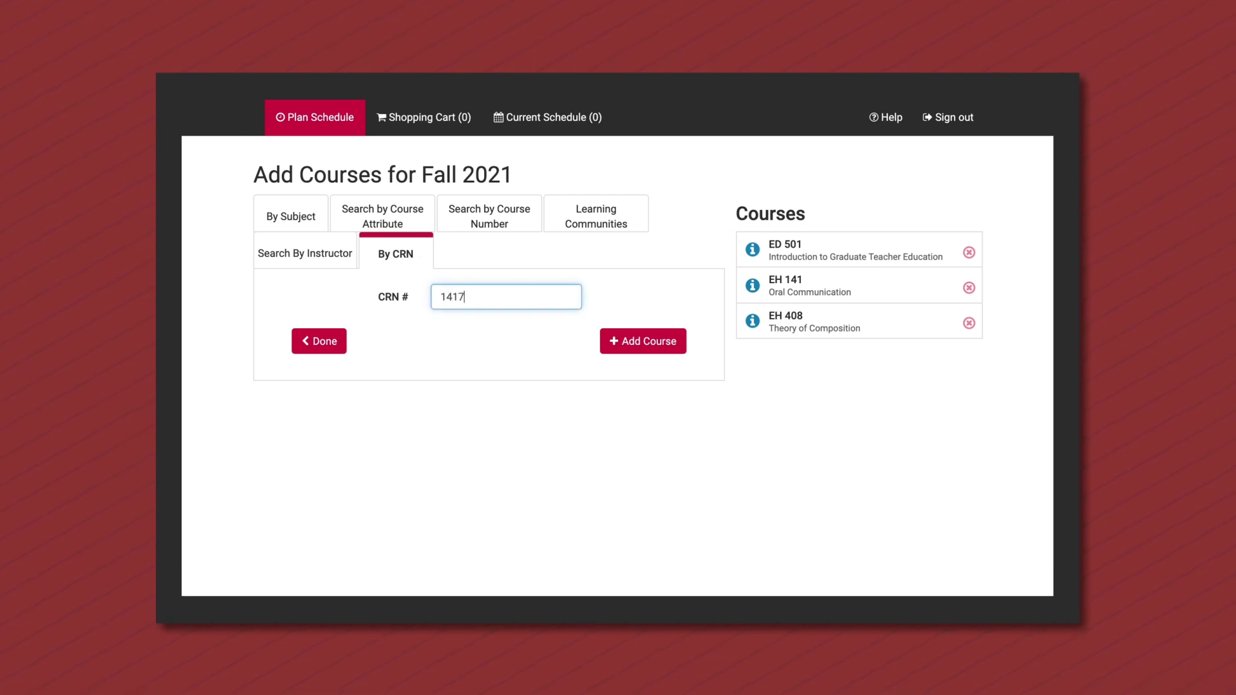
click(646, 347)
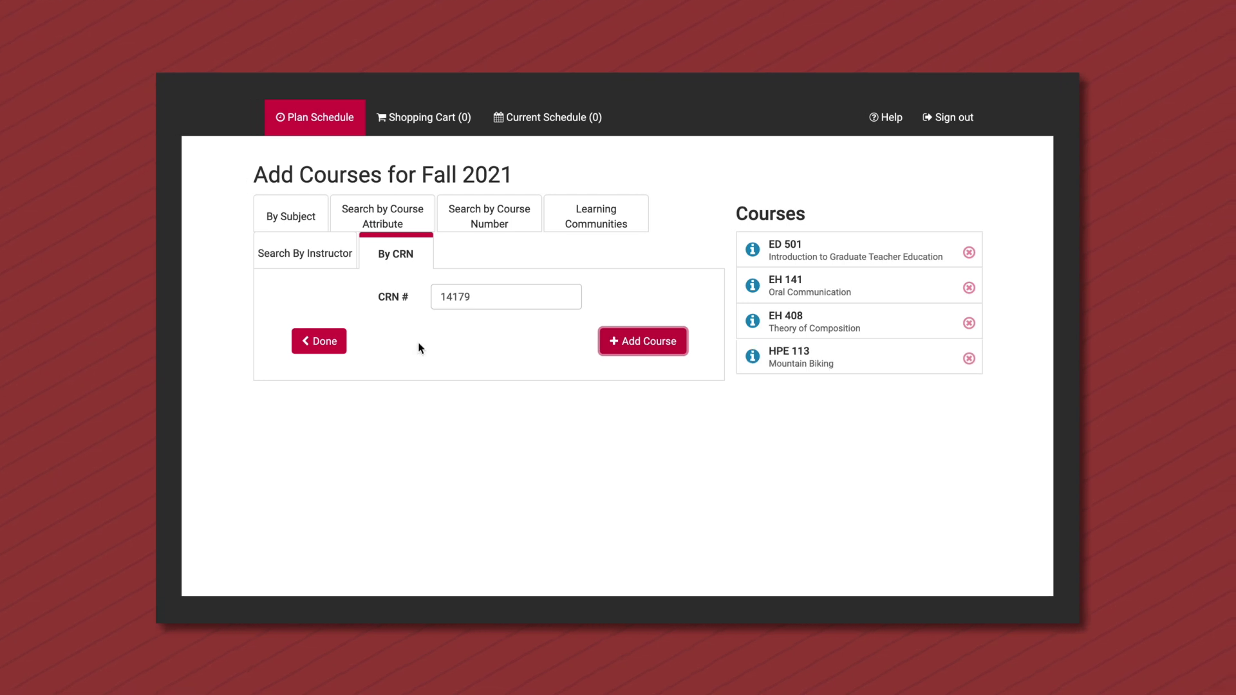
click(325, 343)
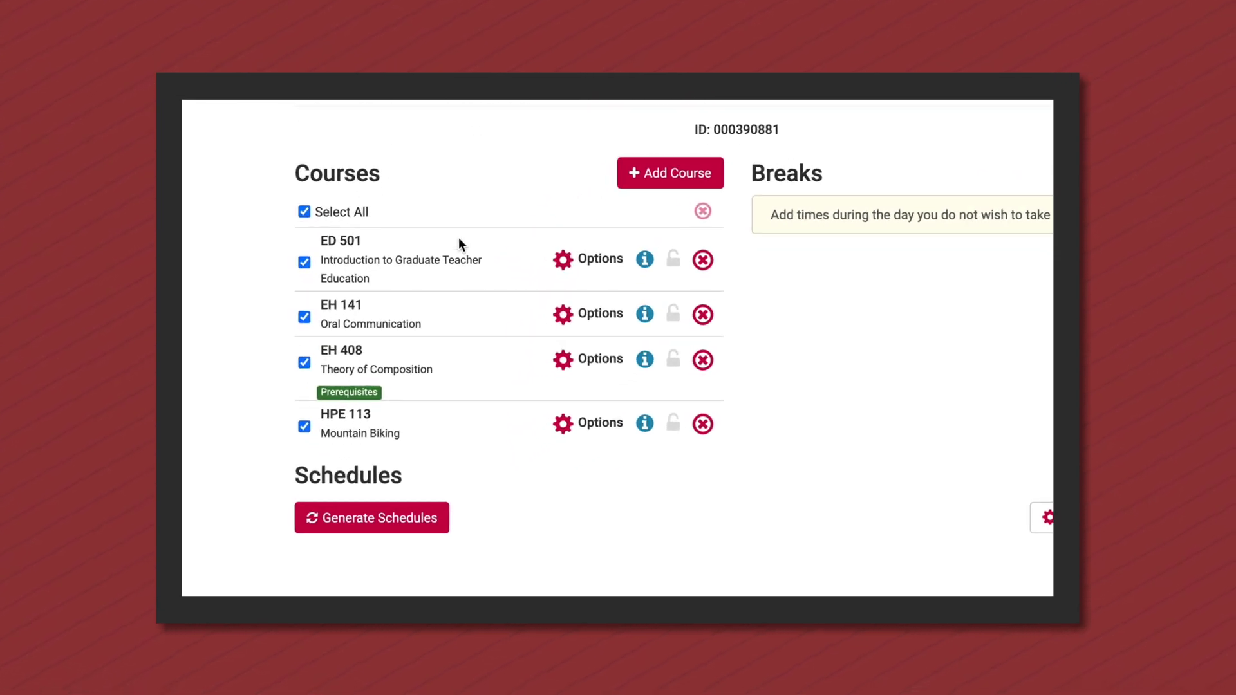
Review EH 408 and HPE 113 section options, noting section 001's $5 fee, without saving
click(575, 359)
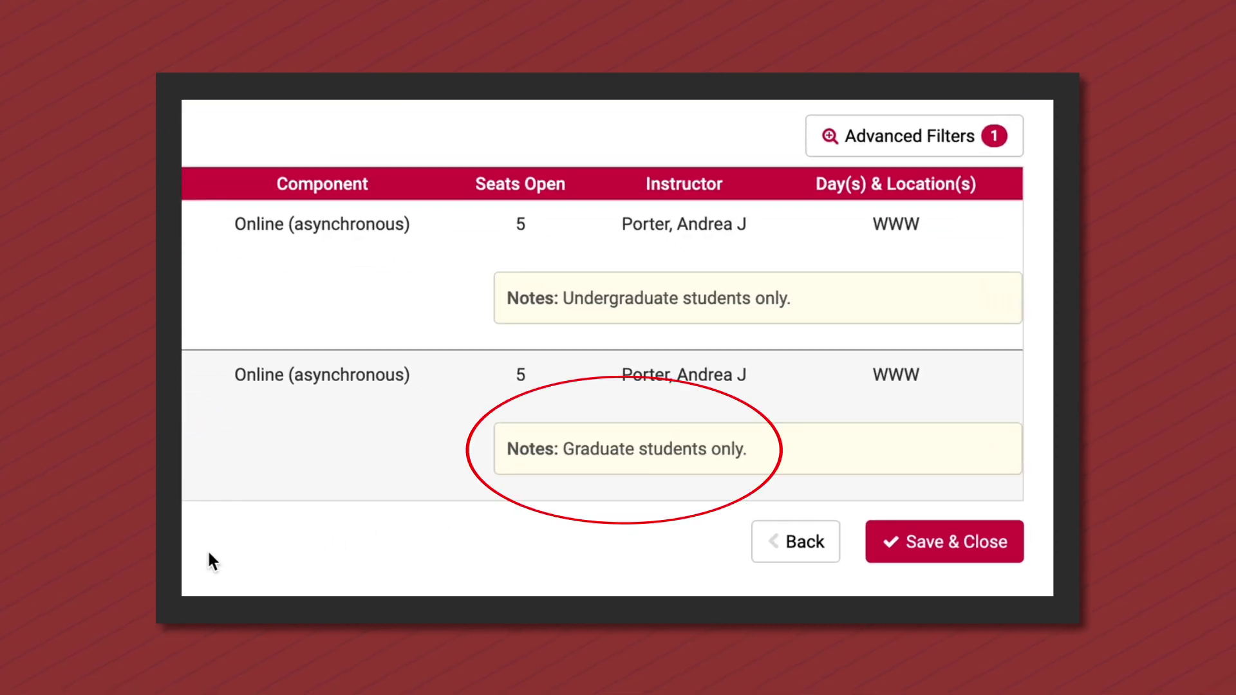
click(782, 544)
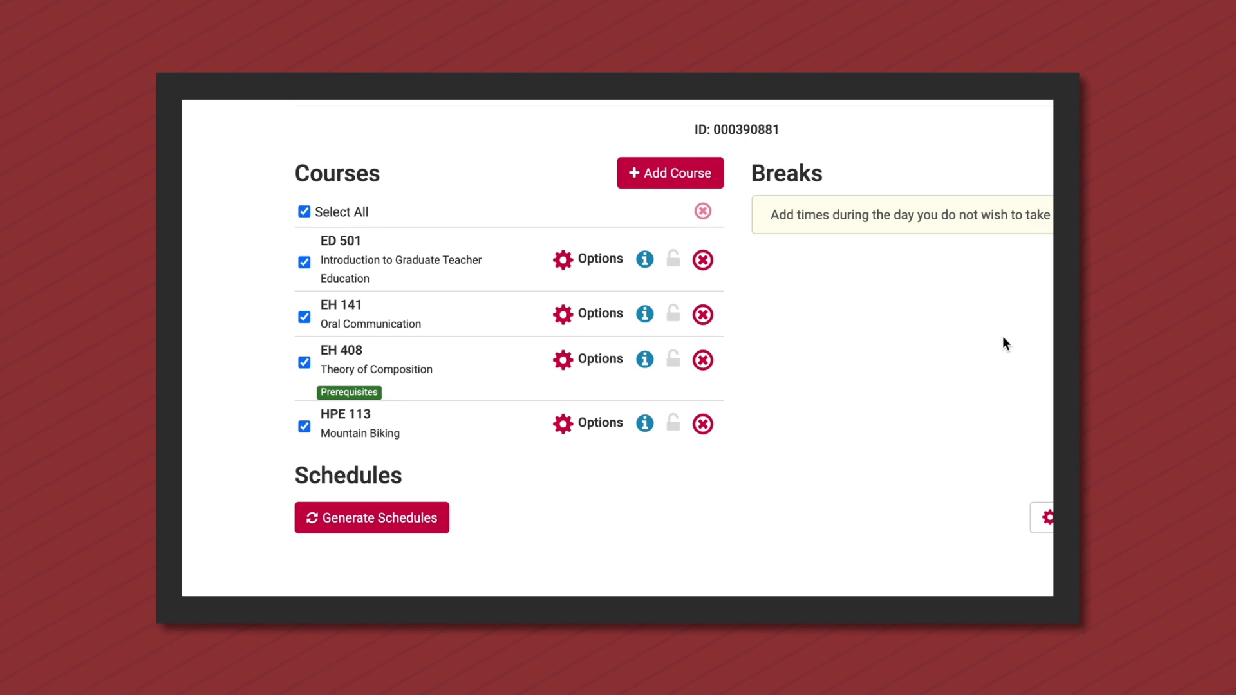
click(561, 423)
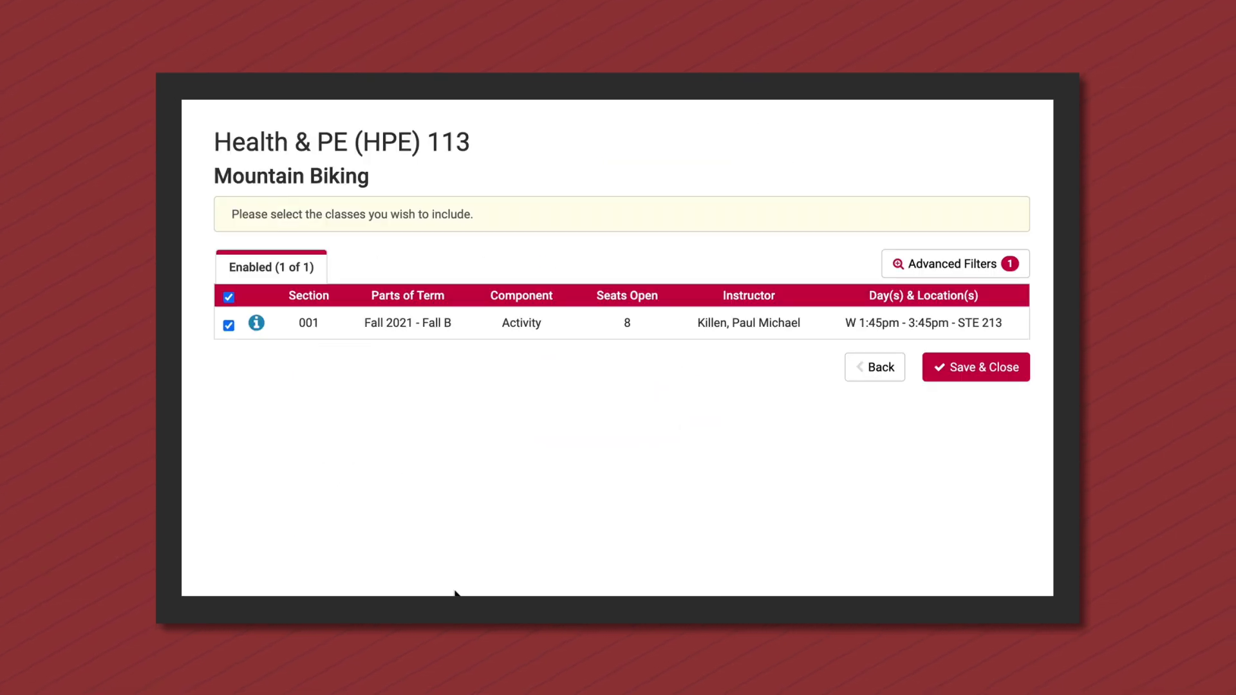
click(256, 323)
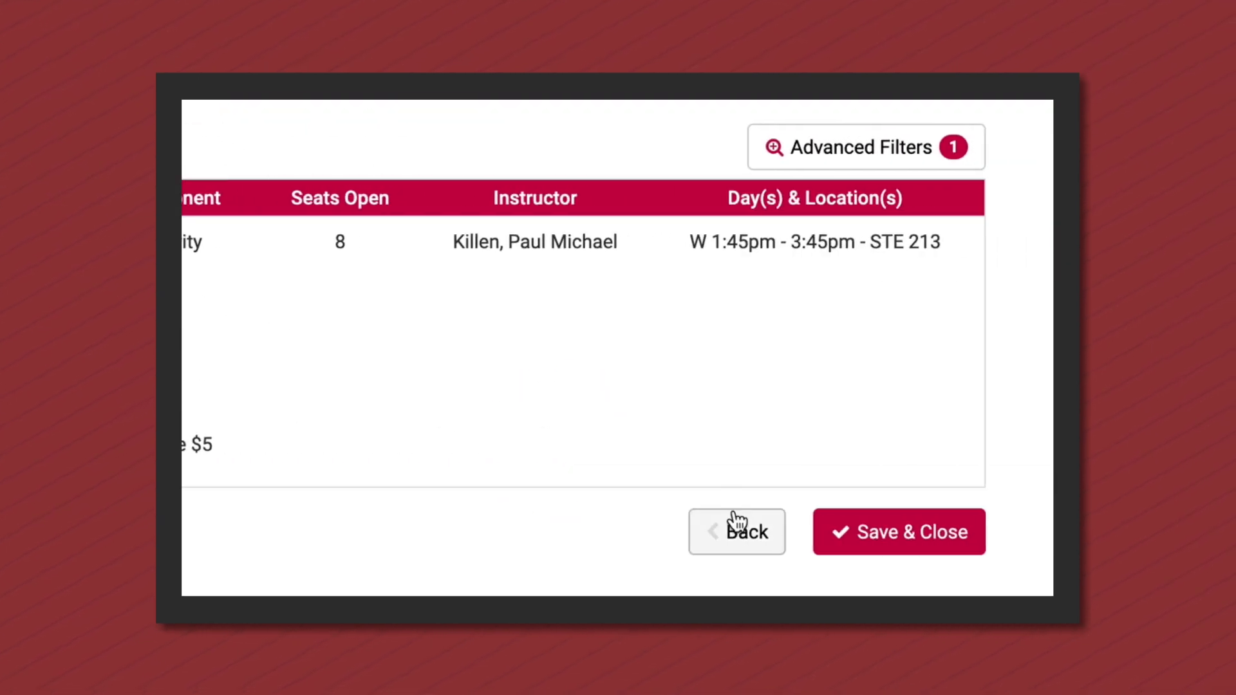
click(731, 524)
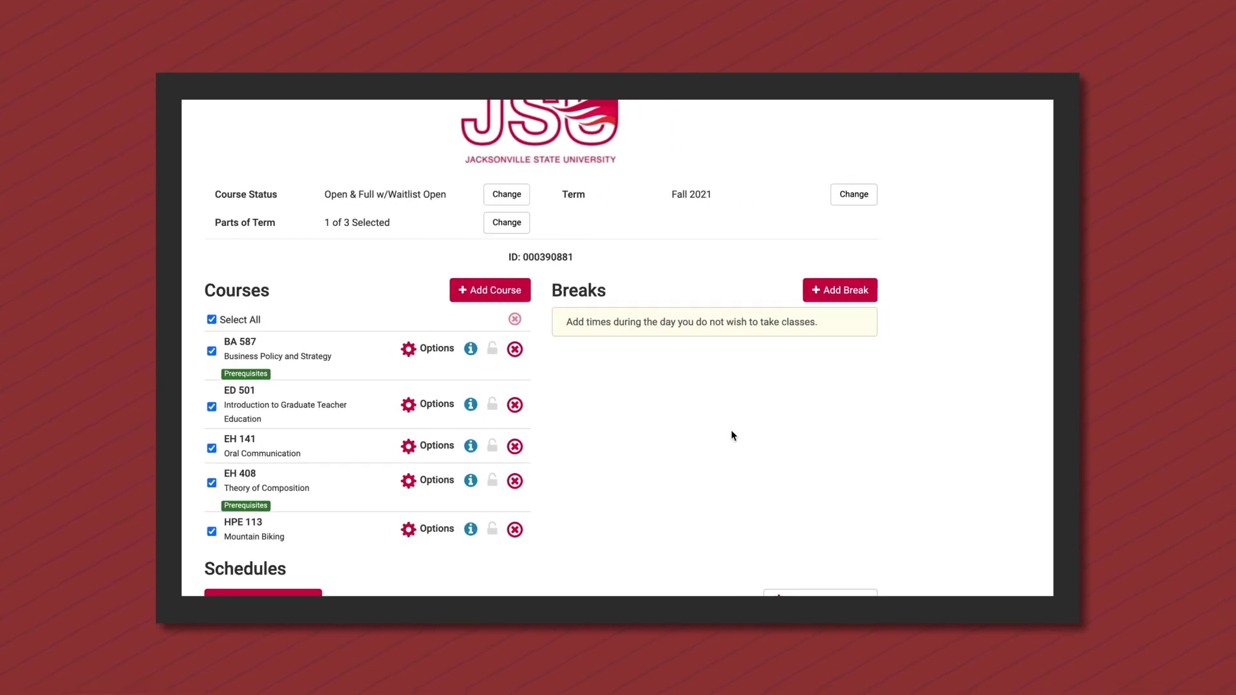
Start a new break running from 11:00 am to 12:00 pm
click(764, 322)
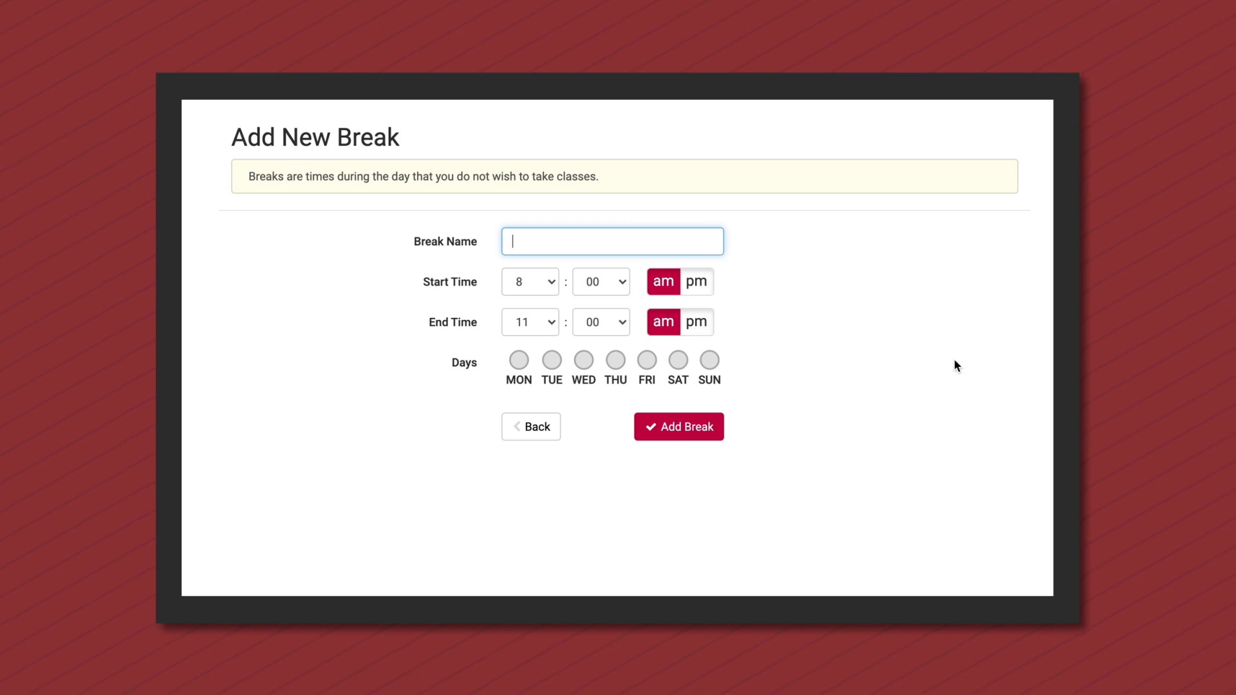
click(546, 285)
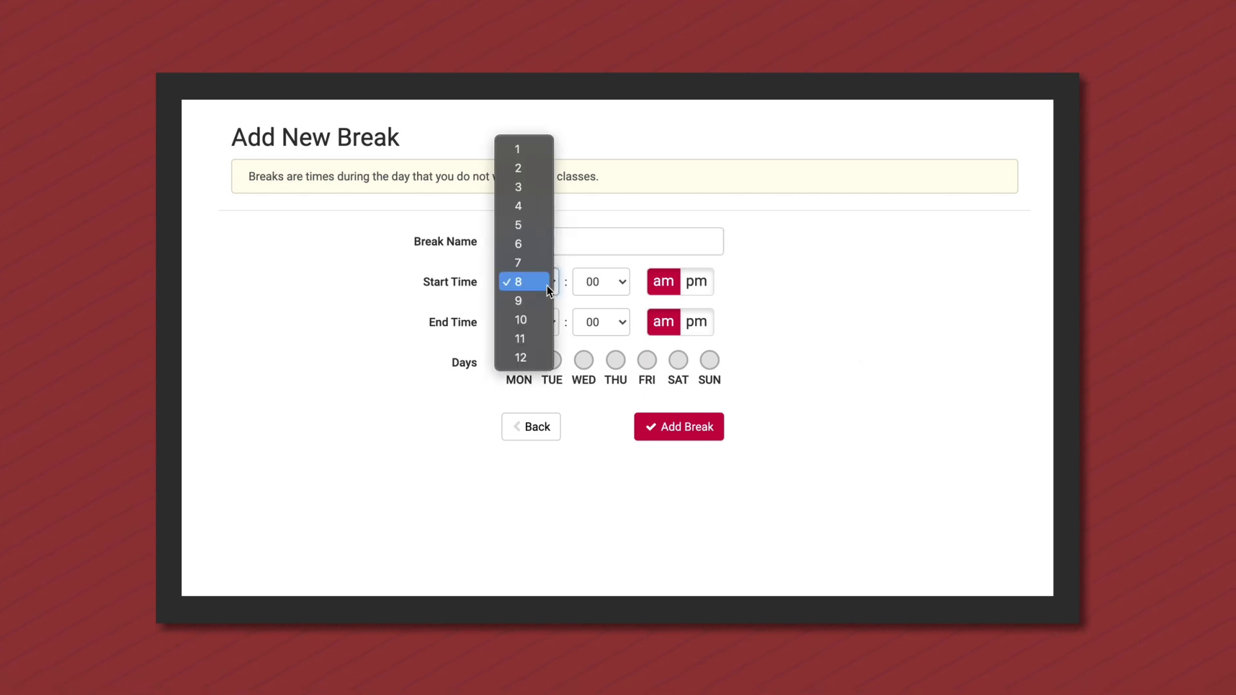
click(541, 340)
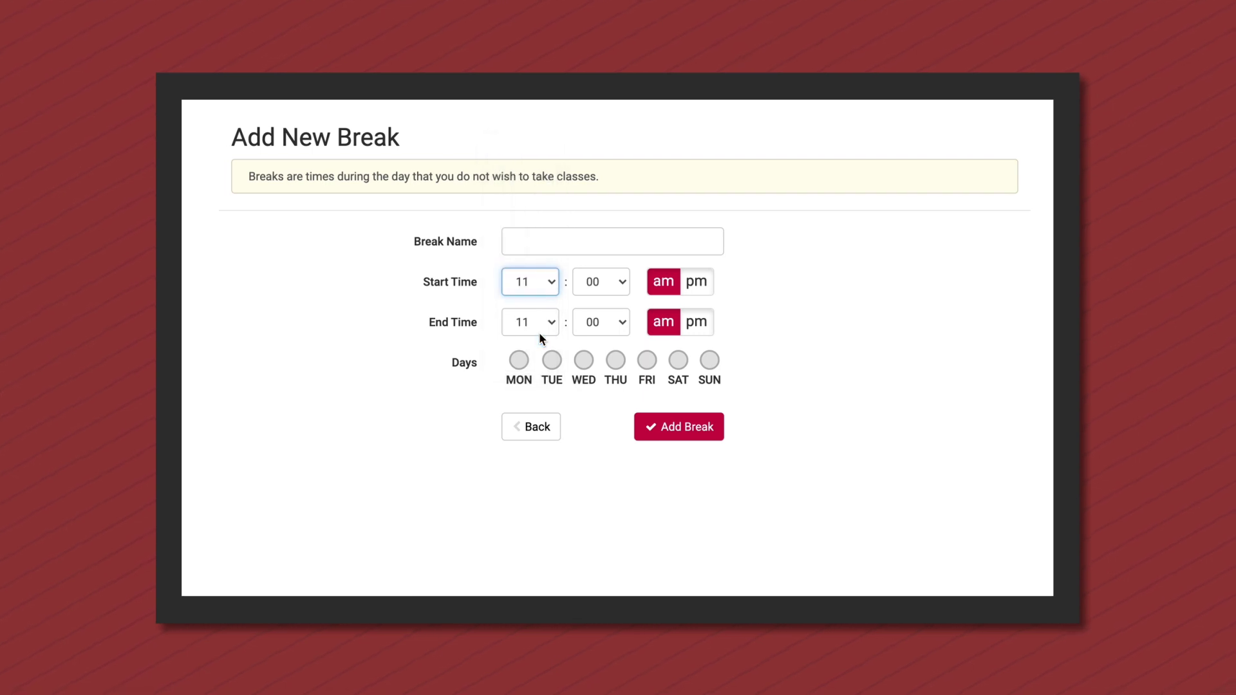
click(544, 329)
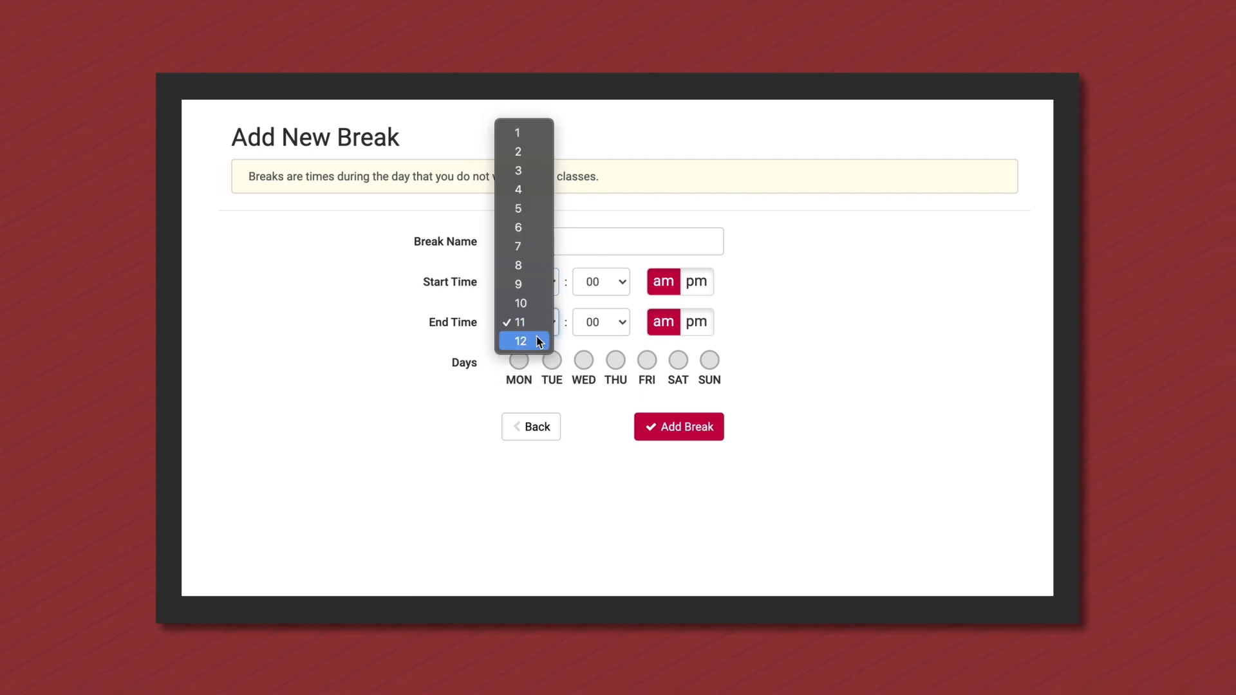
click(541, 341)
click(708, 329)
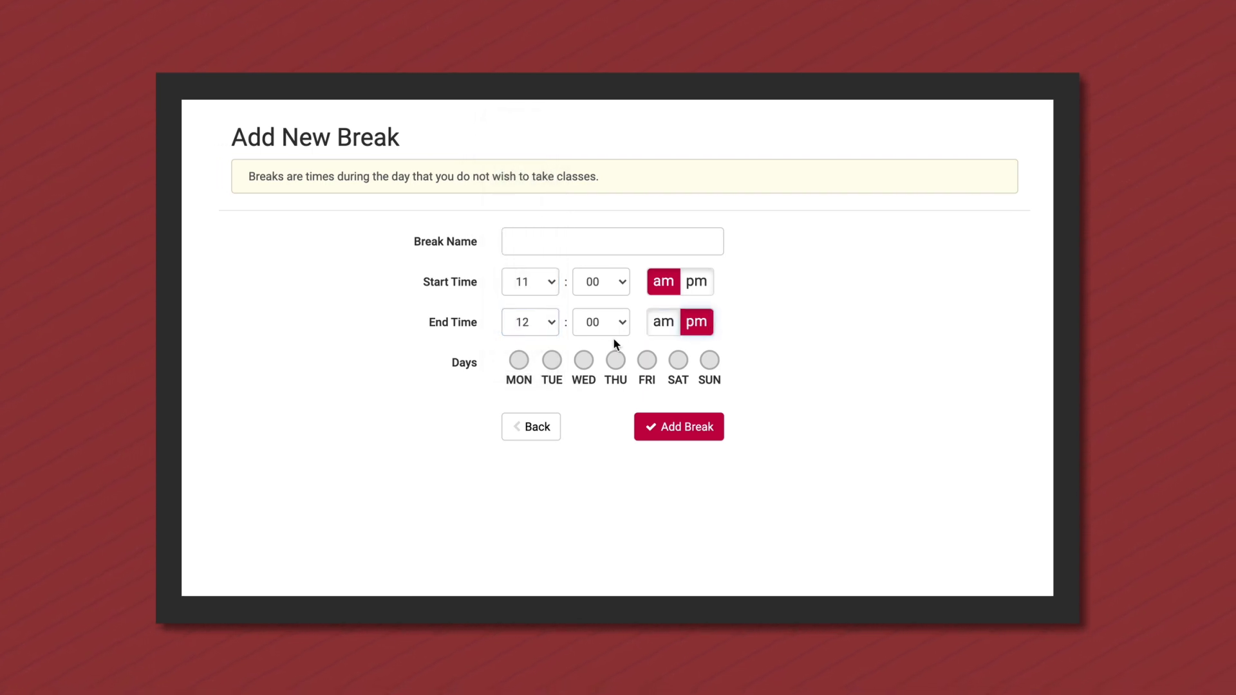
Set the break to Monday through Friday, name it 'Lunch Break', and save it
click(519, 360)
click(552, 361)
click(584, 361)
click(615, 361)
click(646, 361)
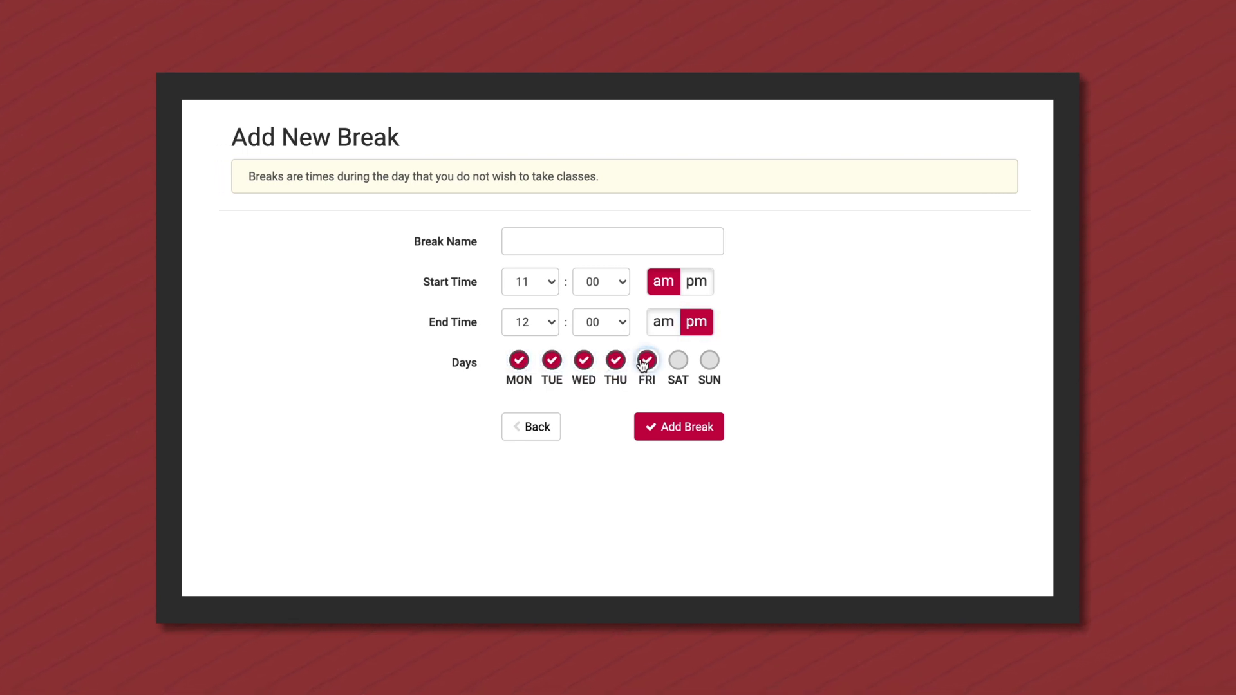
click(601, 248)
text(Lunch Break)
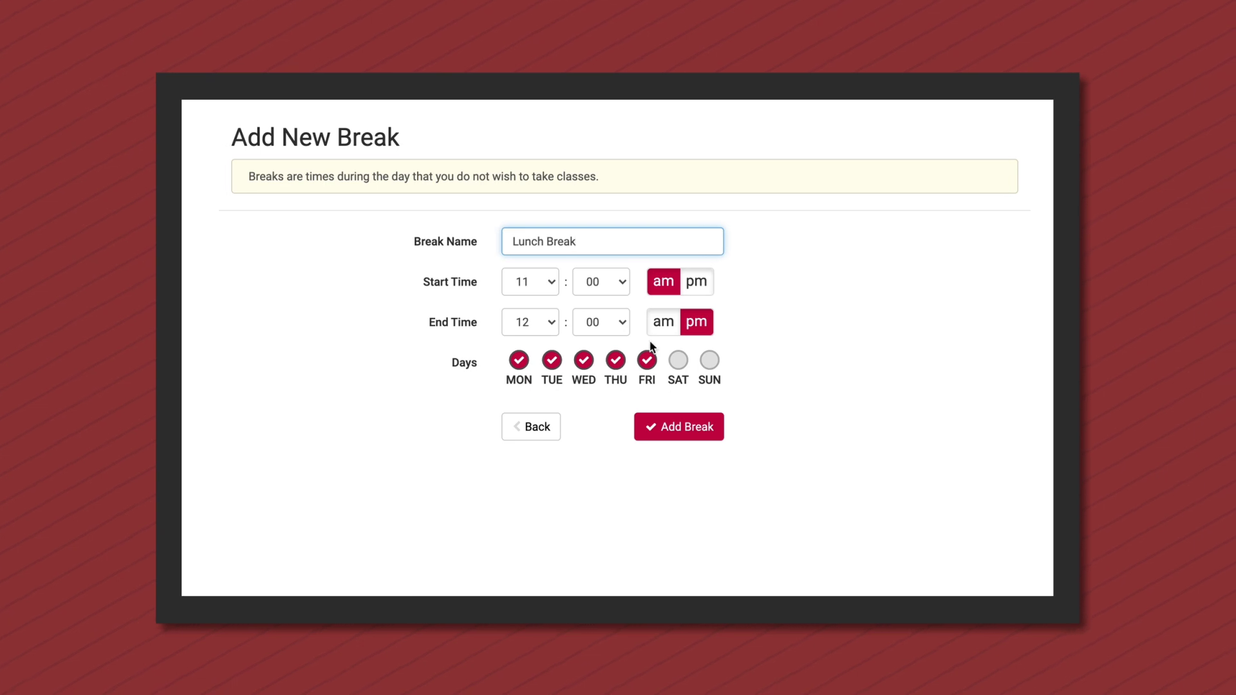
click(686, 438)
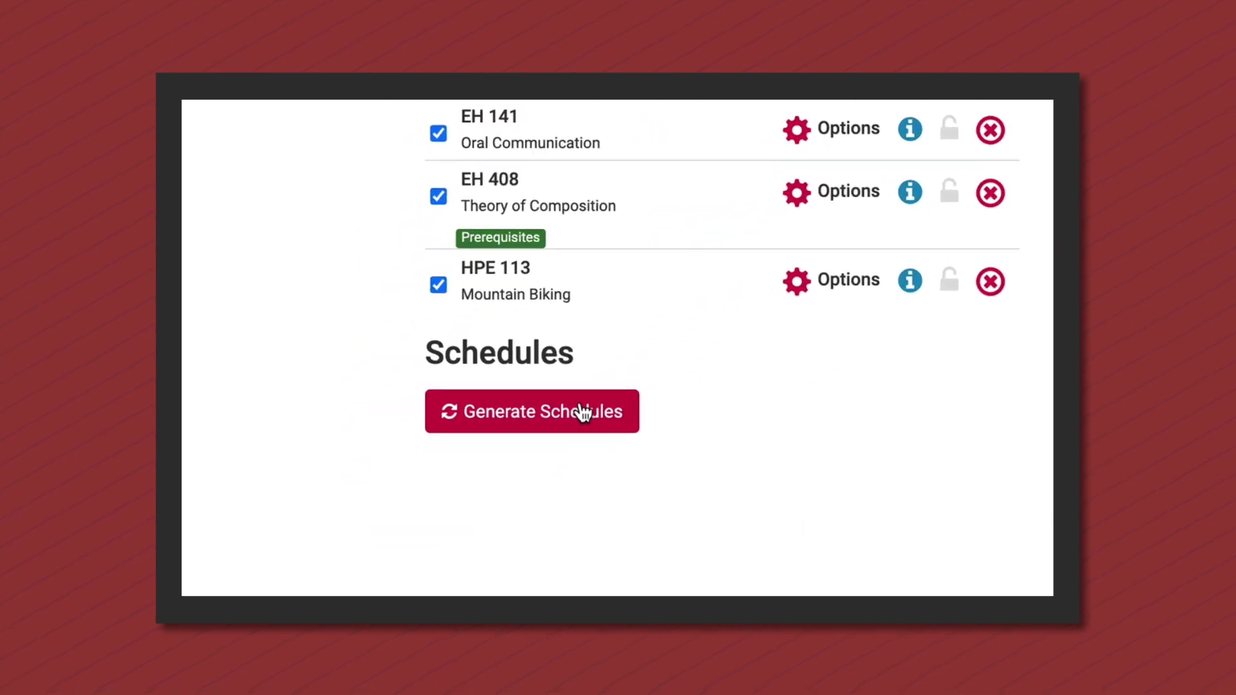
Generate schedules, view schedule 1, and lock BA 587 into it
click(582, 417)
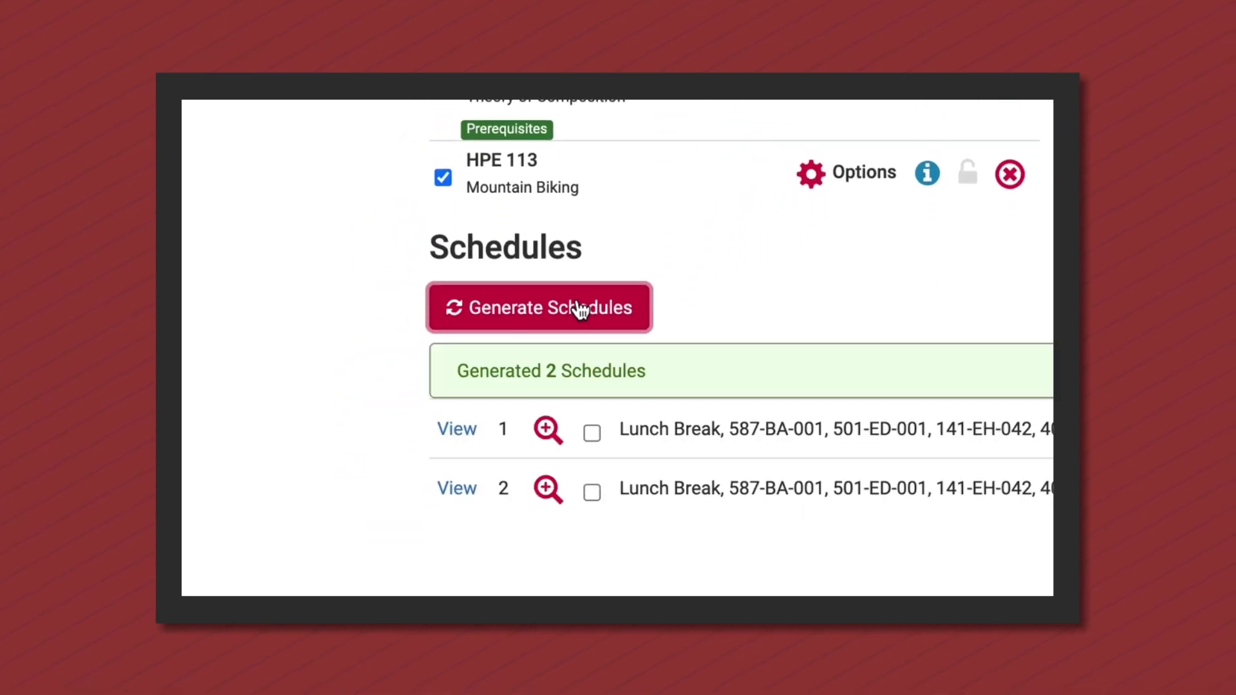
click(455, 430)
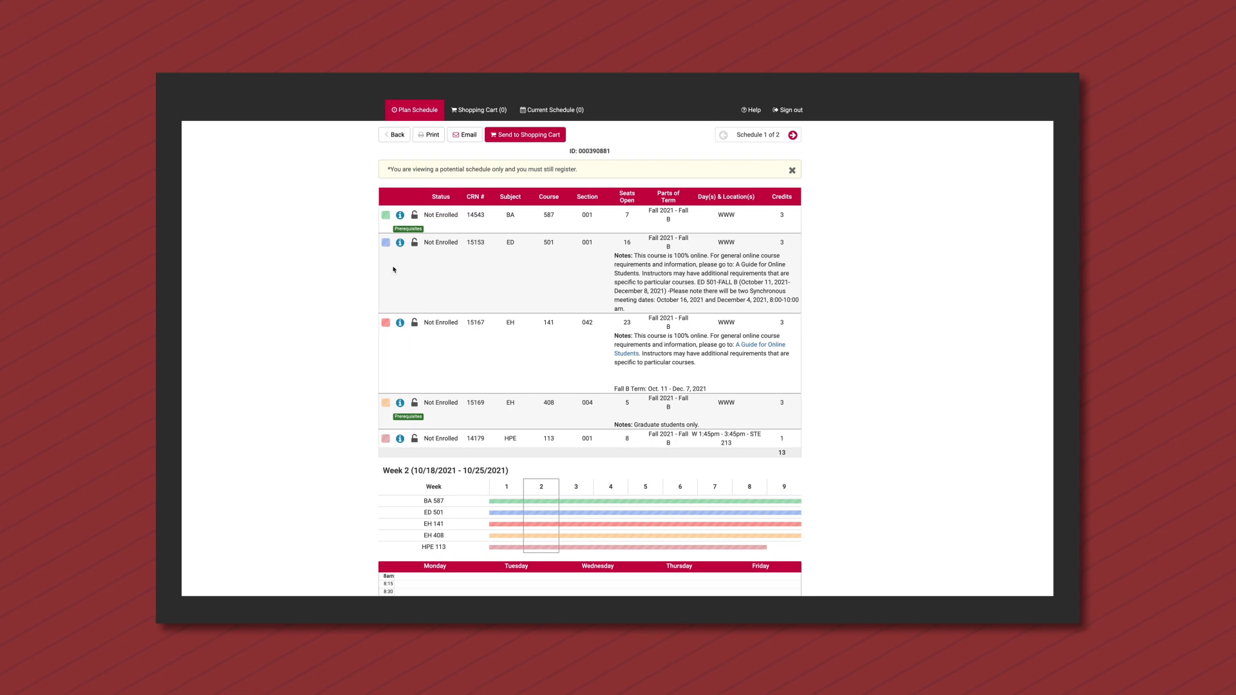
click(415, 216)
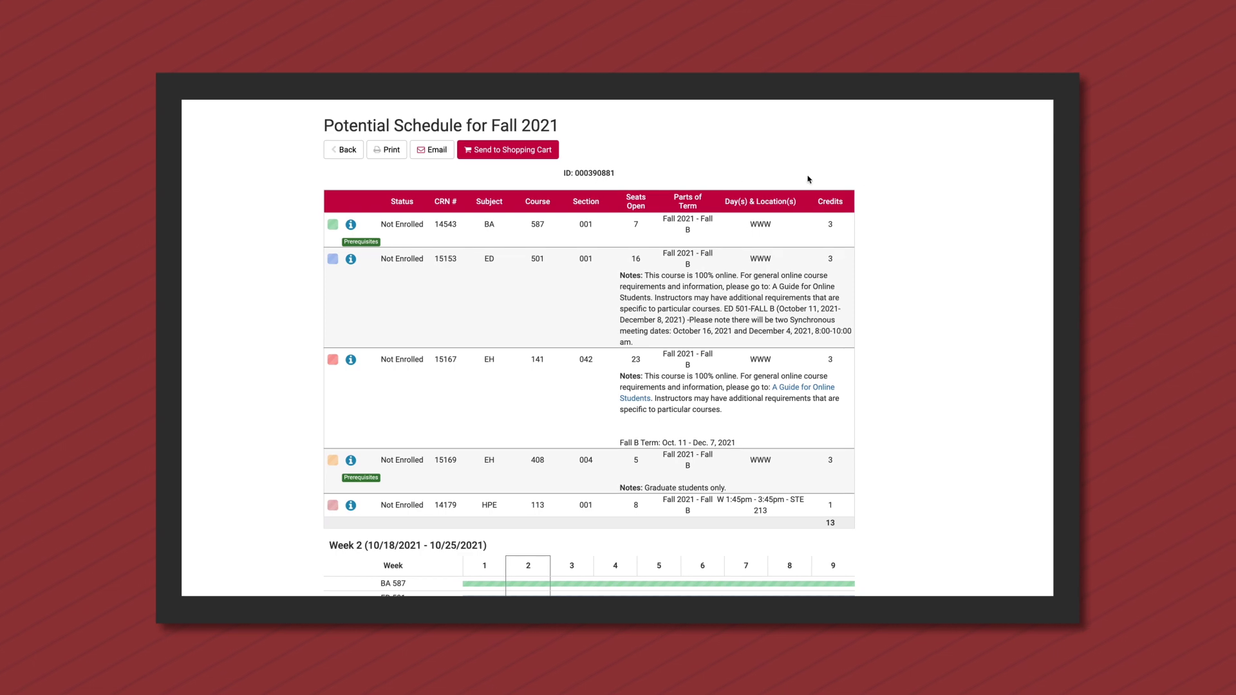
Send the schedule to the cart, register it, and view My Current Schedule for Fall 2021
click(507, 152)
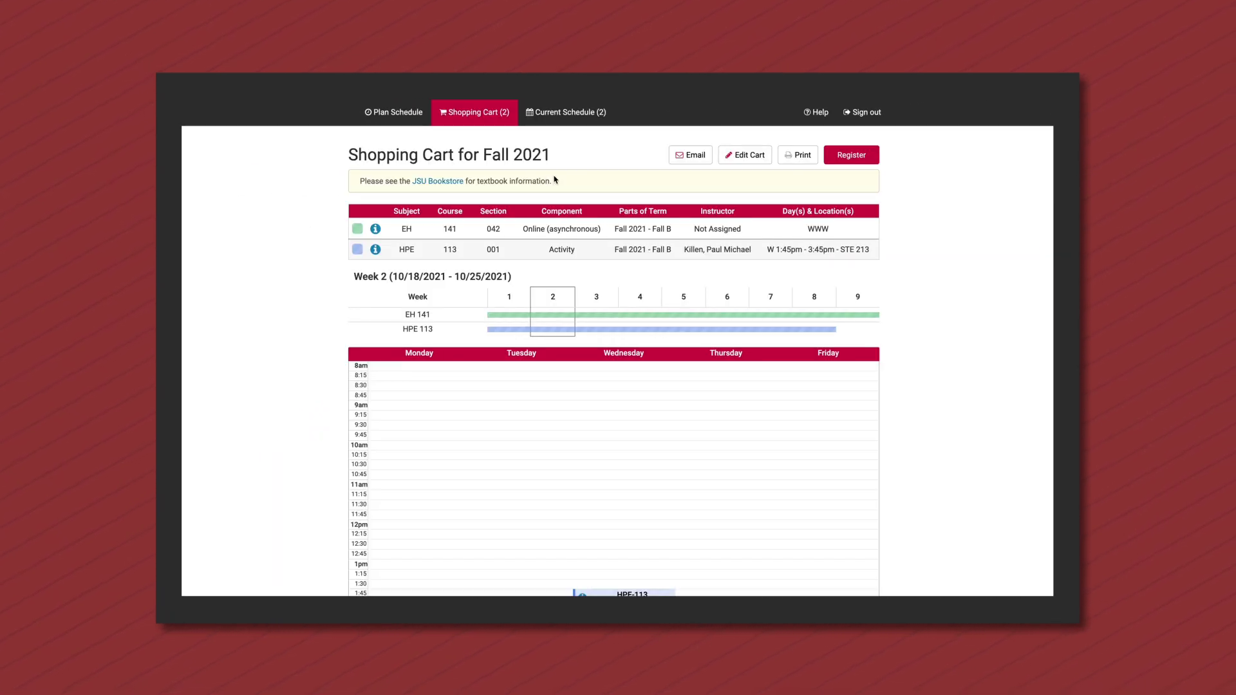
click(860, 160)
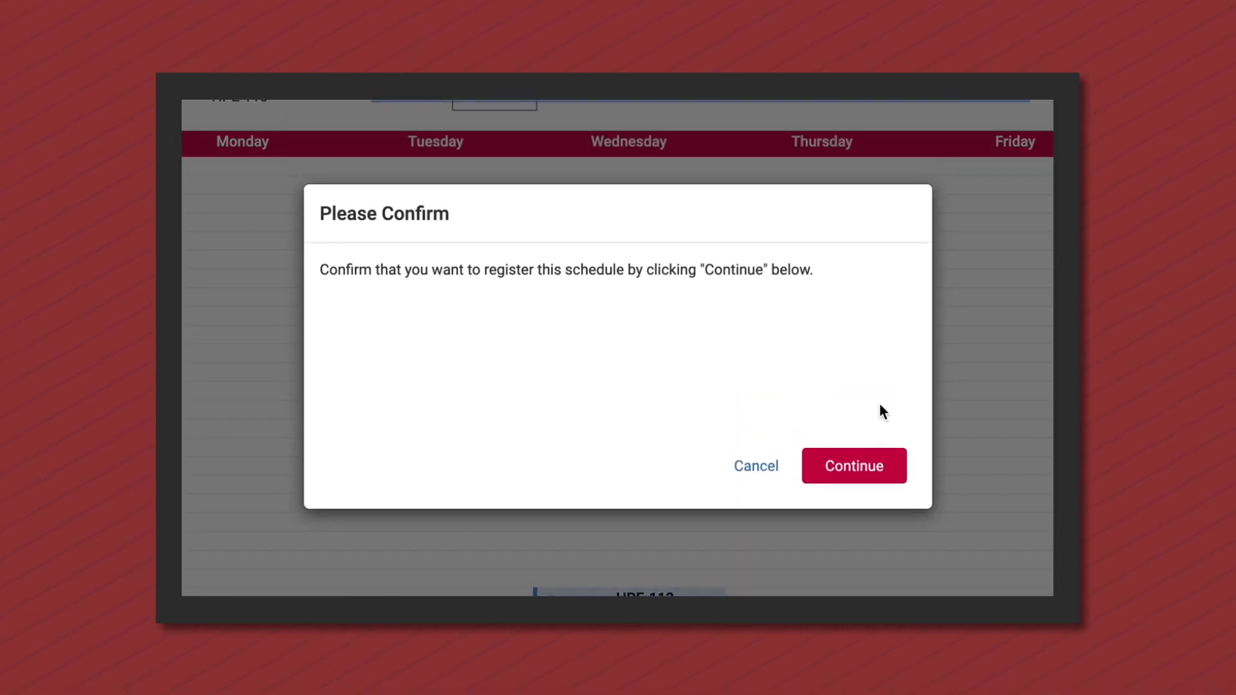
click(861, 469)
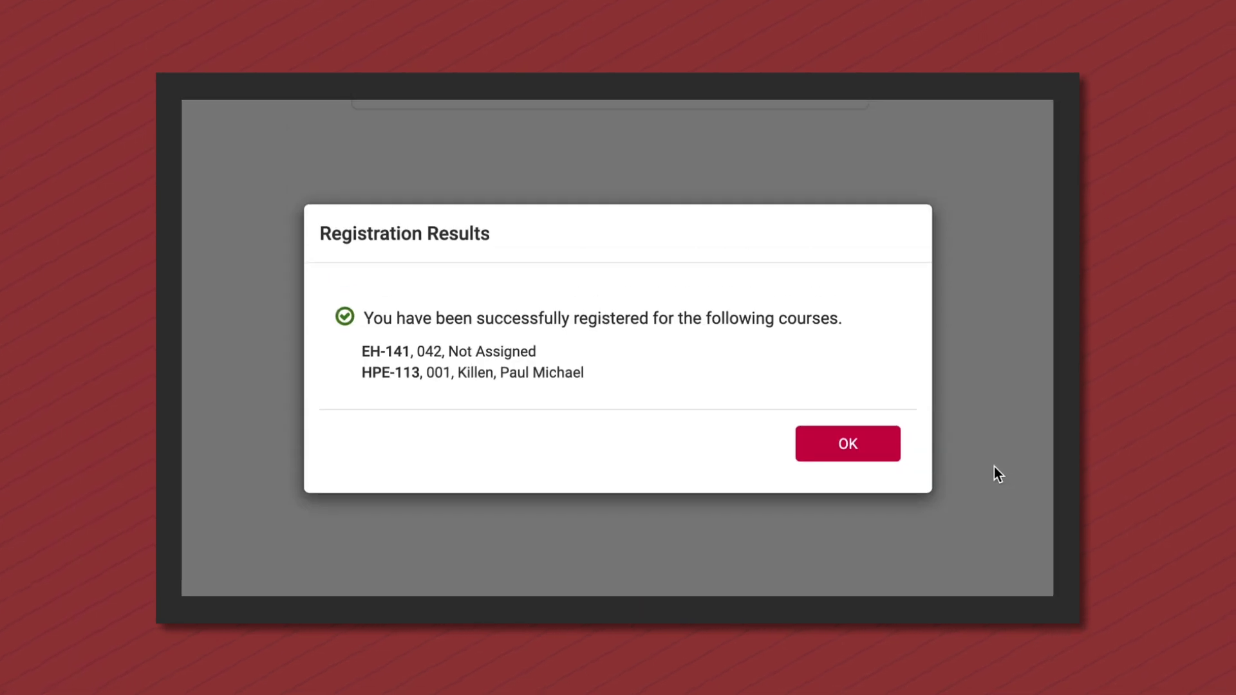
click(866, 454)
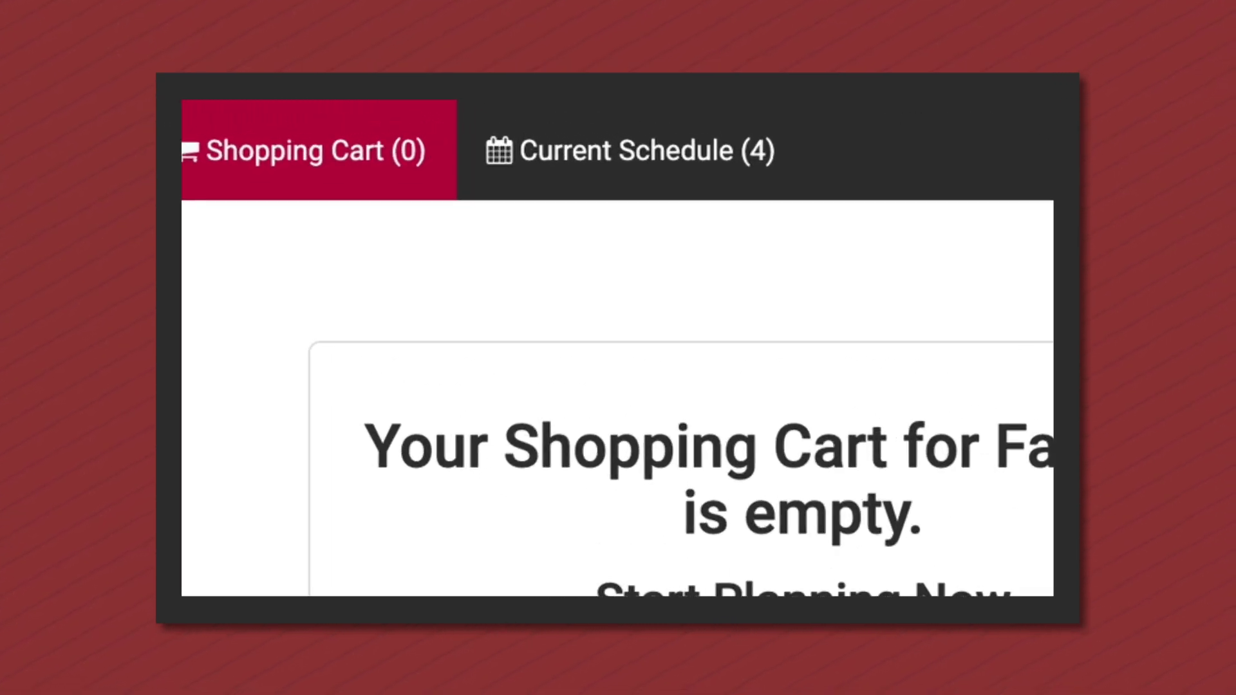
click(555, 171)
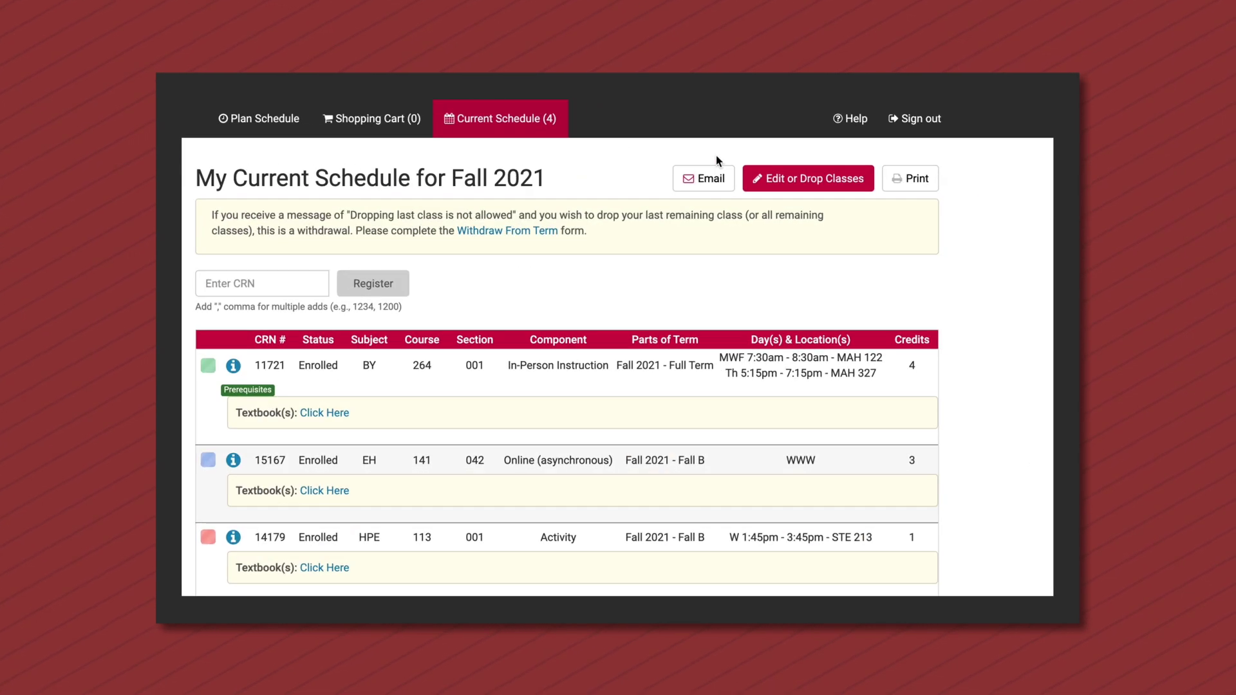